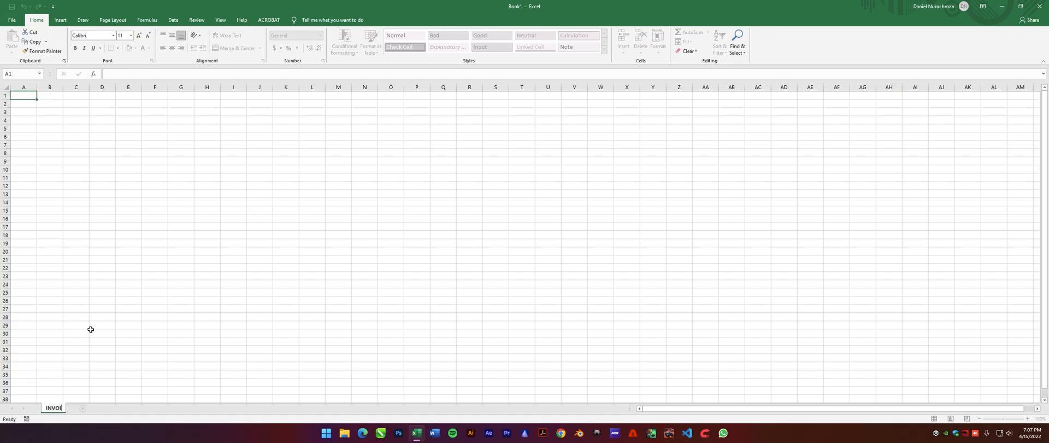
Step: Add a second worksheet after INVOICE and rename it CUSTOMER
click(89, 408)
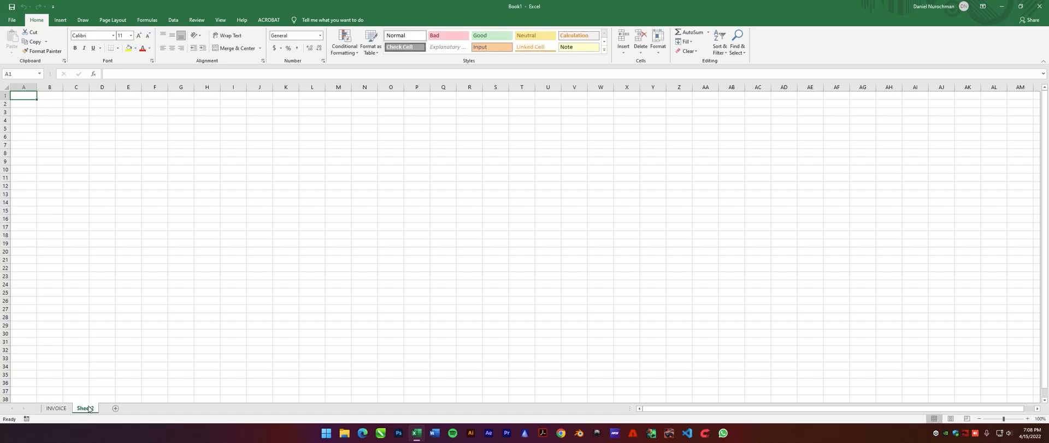
right_click(83, 411)
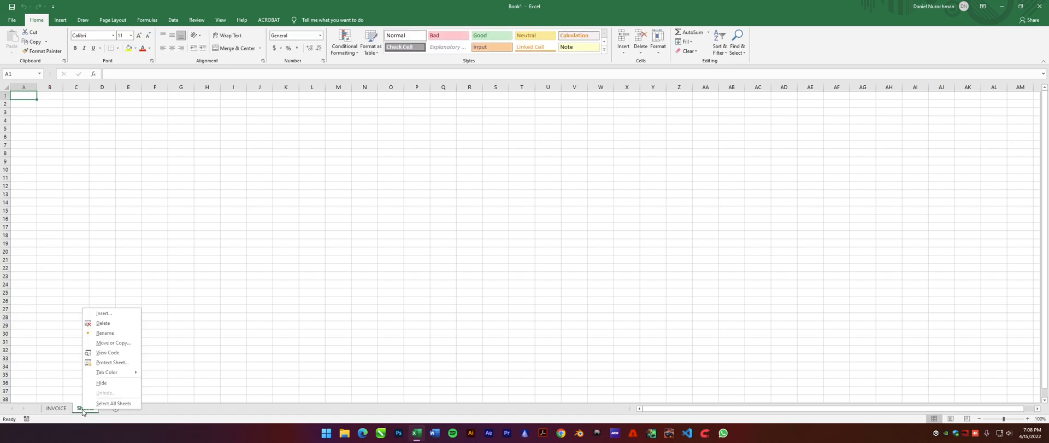
click(109, 333)
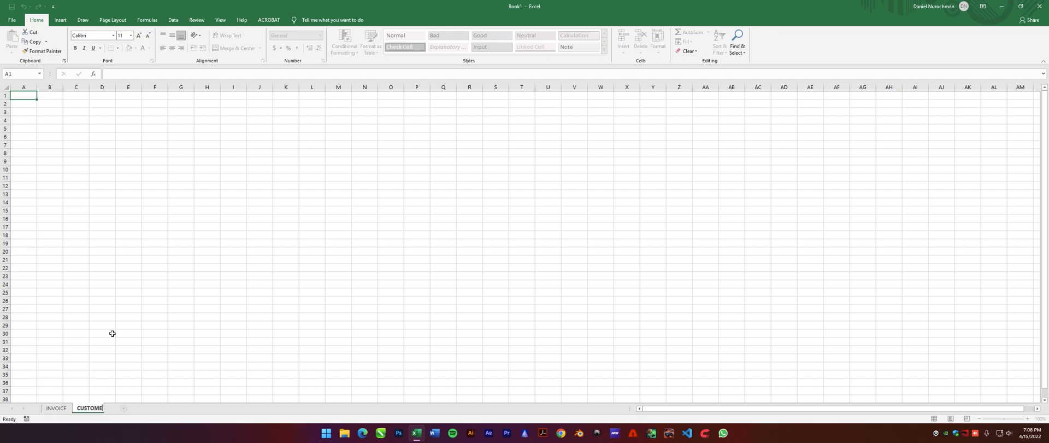
Step: Add a third worksheet and rename it REKAP
click(126, 408)
right_click(128, 411)
click(150, 338)
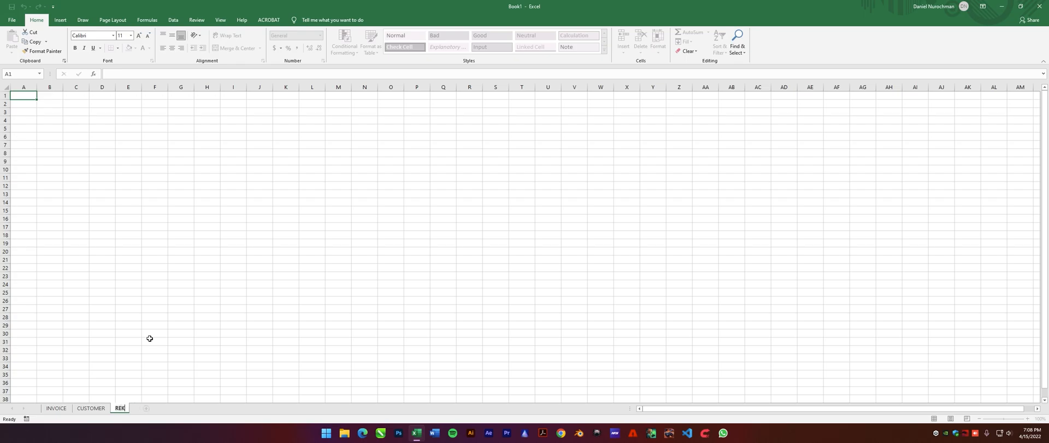
text(REKAP)
key(Return)
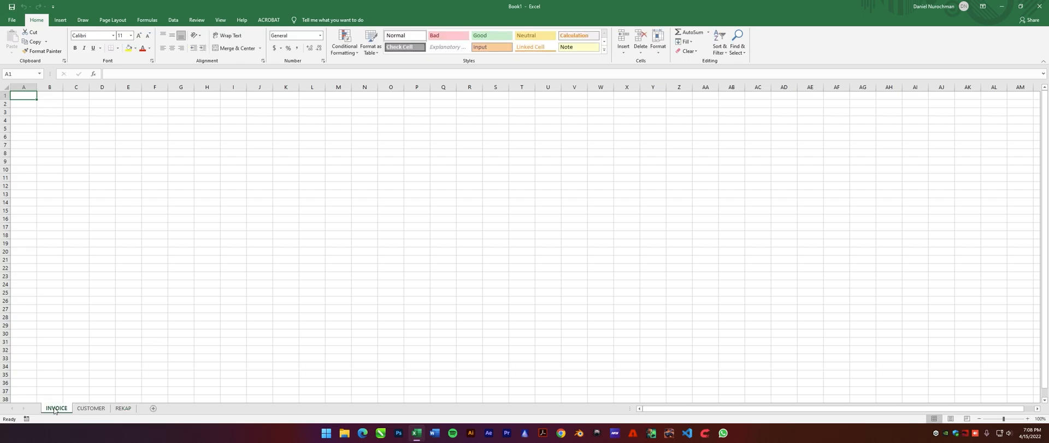
Step: Fill the range A1:N33 on the INVOICE sheet with black
mouse_move(25, 94)
mouse_down()
mouse_move(220, 174)
mouse_move(270, 236)
mouse_move(363, 304)
mouse_move(370, 356)
mouse_up()
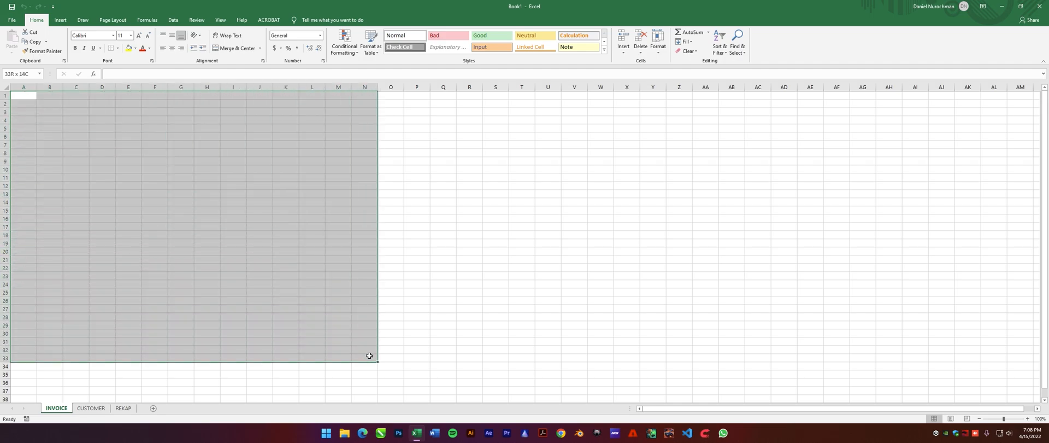
click(135, 48)
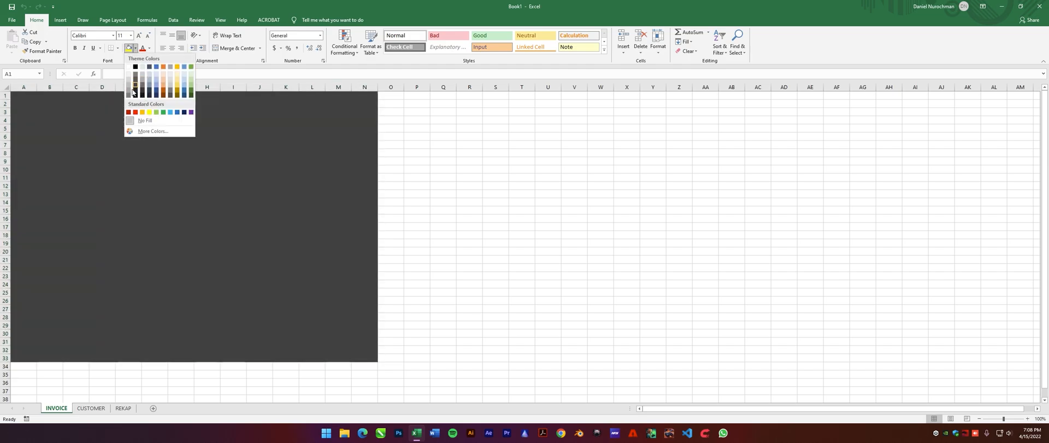
click(136, 66)
click(76, 119)
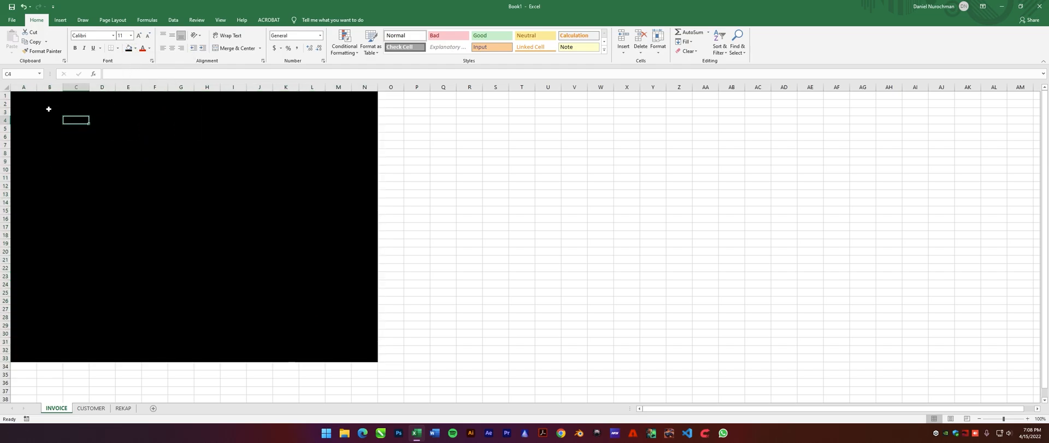
Step: Fill the range B2:I32 with white to form the invoice page area
drag(50, 103, 235, 346)
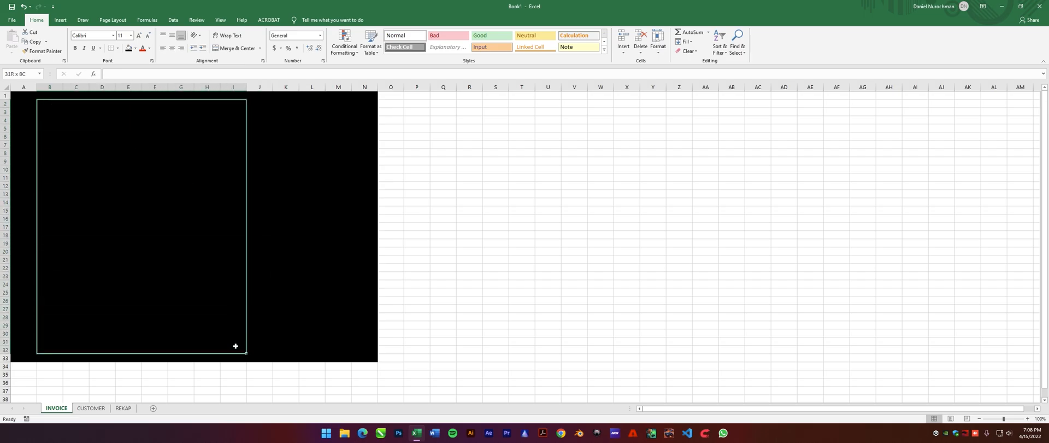
click(136, 49)
click(126, 67)
click(129, 137)
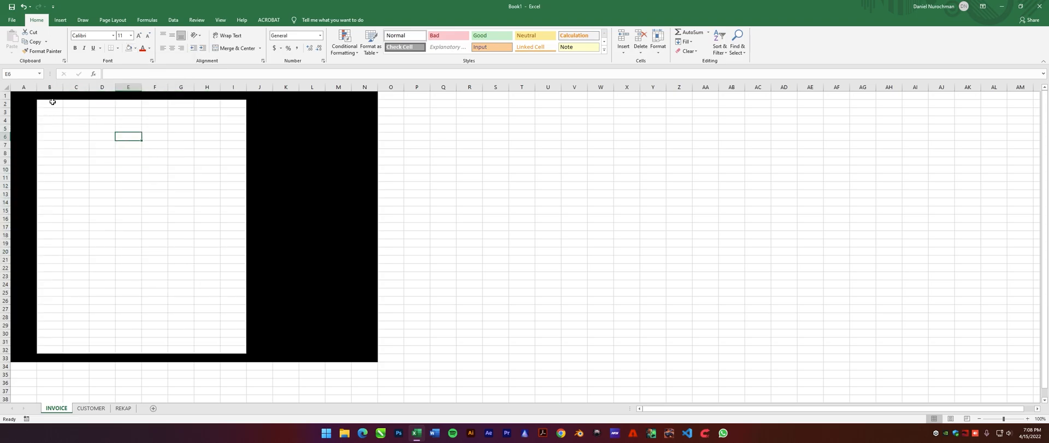
Step: Set the width of columns A, B, I, J and N to 2.8
drag(30, 84, 49, 87)
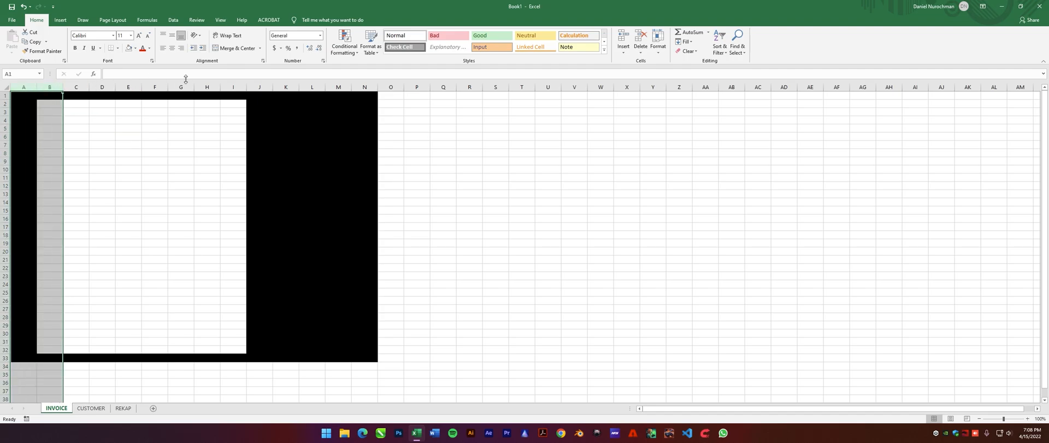
drag(235, 87, 260, 87)
ctrl+click(365, 87)
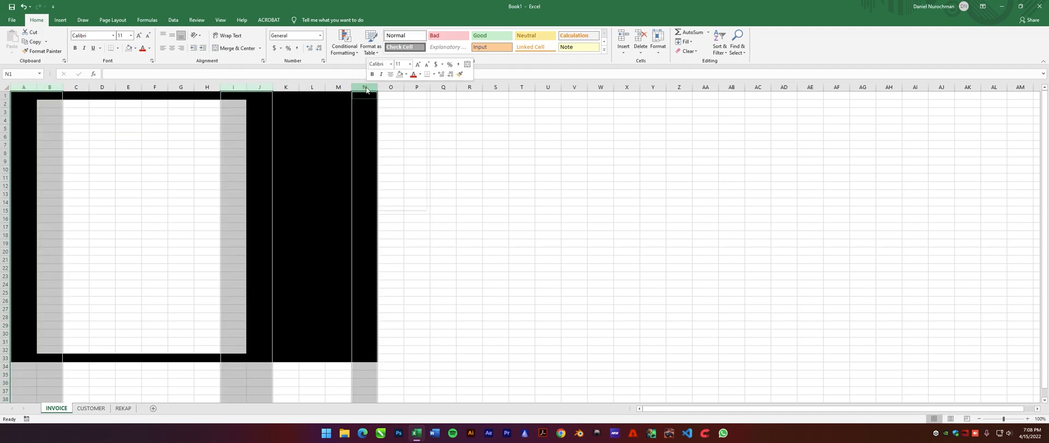
key(alt+h)
text(ow)
text(2.8)
key(Return)
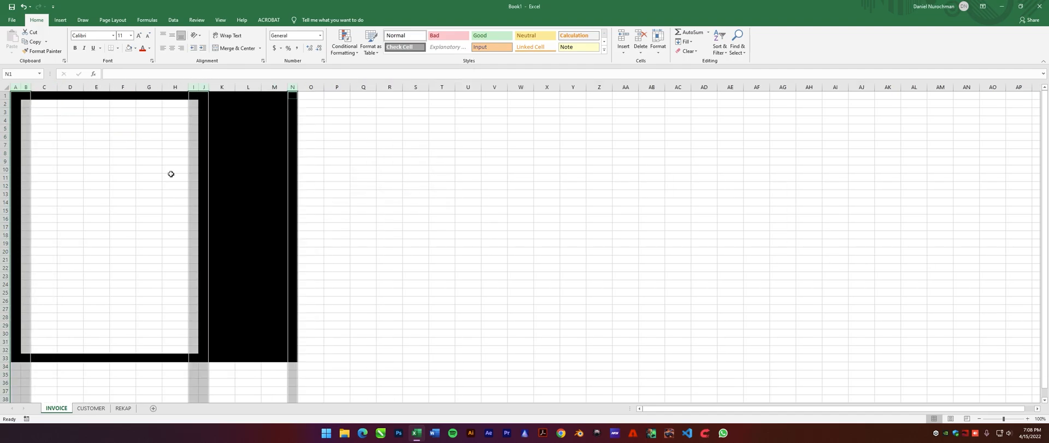
Step: Widen the dashboard columns K to M and the item columns, making D the widest, and narrow column C
drag(278, 87, 346, 87)
drag(136, 87, 166, 87)
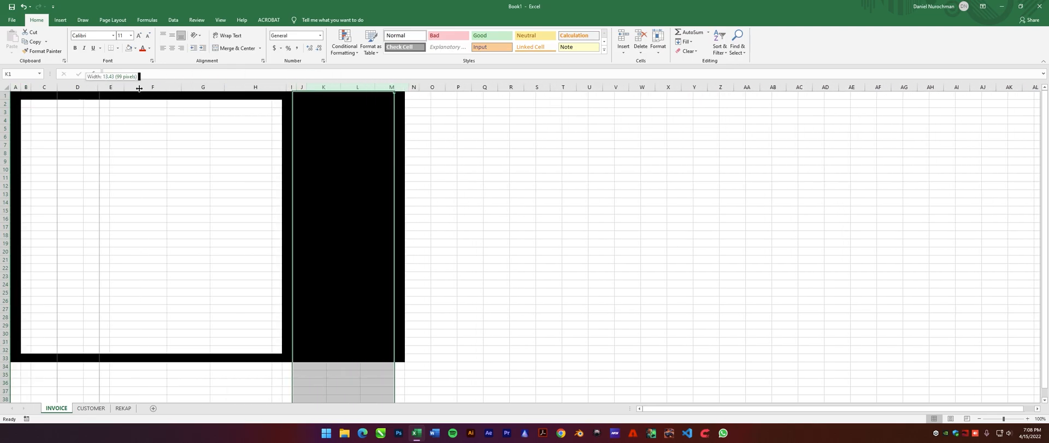
drag(83, 87, 162, 87)
drag(57, 87, 47, 87)
Step: Enter the labels "Invoice No :", "Date :" and "Customer :" in G3:G5 and right-align them
click(263, 112)
text(Invoice No)
key(Return)
text(Date :)
key(Return)
text(Customer :)
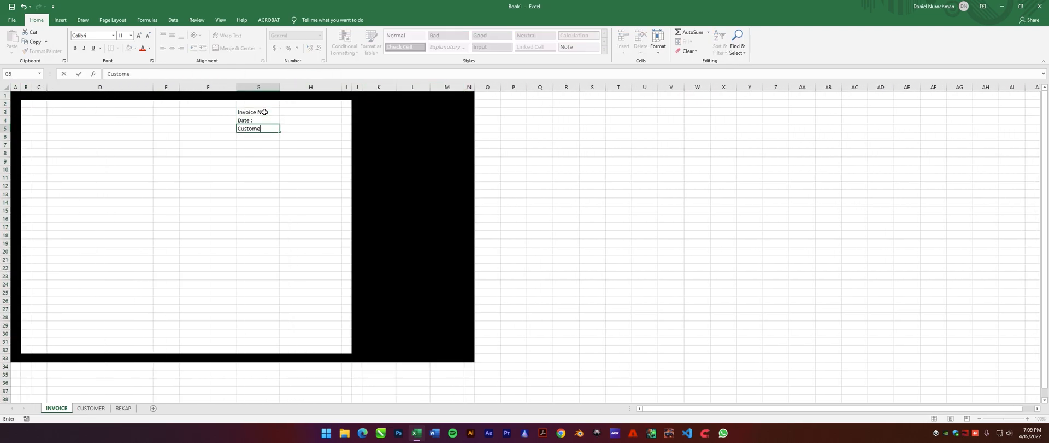
drag(258, 112, 258, 129)
click(181, 48)
Step: Enter the centred headers #, ITEM DESCRIPTION, QTY, DESC, PRICE and AMOUNT in C8:H8
click(39, 153)
text(#	ITEM DESCRIPTION	QTY	DESC	PRICE	AMOUNT)
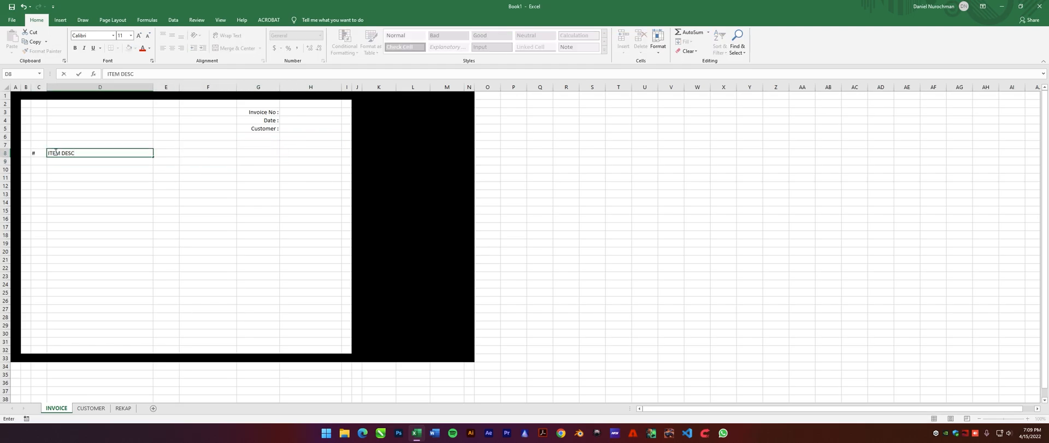
drag(39, 153, 310, 152)
click(173, 48)
Step: Number the item rows 1 to 15 in C10:C24
click(40, 169)
text(1)
drag(47, 172, 39, 284)
Step: Add a merged, right-aligned "TOTAL Rp." label in row 26 below the item rows
click(40, 300)
text(TOTAL Rp.)
click(235, 48)
click(181, 48)
Step: Reduce the height of the spacer rows 9 and 25 above and below the item rows
drag(166, 169, 166, 284)
click(6, 161)
ctrl+click(6, 292)
click(71, 206)
Step: Apply orange vertical borders to the item table's columns between the header and total rows, without horizontal lines
drag(5, 165, 310, 280)
right_click(222, 247)
click(243, 377)
click(182, 326)
click(184, 340)
click(197, 295)
click(238, 337)
click(262, 337)
click(290, 337)
click(312, 411)
click(207, 214)
Step: Fill the header row C8:H8 and the total row C26:H26 with black, using bold white text
drag(38, 154, 311, 153)
click(135, 48)
click(141, 69)
drag(40, 292, 310, 292)
click(129, 48)
Step: Enter "Terbilang :" in C28 and "Hormat kami," in the merged cells G28:H28
click(38, 309)
text(Terbilang :)
drag(258, 309, 311, 309)
click(237, 48)
text(Hormat kami,)
click(295, 215)
Step: Enter the title DASHBOARD in L2, make it bold and enlarge its font by two increments
click(413, 104)
text(DASHBOARD)
key(ctrl+Return)
click(75, 49)
click(139, 35)
click(139, 35)
Step: Enter the centred white labels CUSTOMER in L5 and INCOME in L11 of the dashboard
click(413, 128)
text(CUSTOMER)
key(ctrl+Return)
click(172, 48)
key(ctrl+c)
click(415, 176)
text(INCOME)
key(Return)
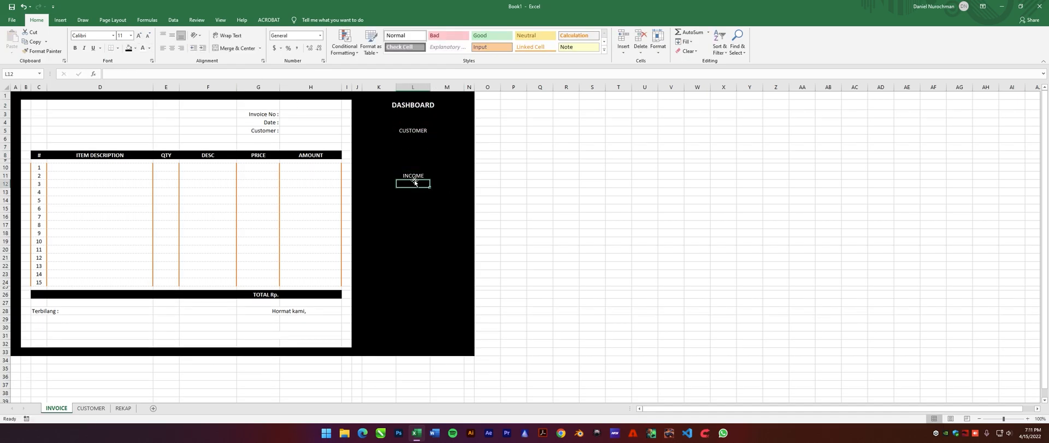
Step: Draw a rectangular button across the dashboard below INCOME and give it a glossy gold shape style
click(60, 20)
click(113, 41)
mouse_move(359, 219)
mouse_down()
mouse_move(474, 237)
mouse_move(434, 257)
mouse_up()
click(270, 50)
click(209, 276)
Step: Duplicate the gold button into a stack of four and distribute the buttons evenly down the dashboard
ctrl+click(448, 228)
drag(449, 228, 450, 286)
ctrl+click(446, 255)
ctrl+click(442, 228)
click(563, 33)
click(584, 114)
drag(438, 230, 438, 251)
Step: Label the top button NOMORATOR and centre the text horizontally and vertically on all four buttons
click(438, 249)
text(NOMORATOR)
ctrl+click(435, 277)
ctrl+click(435, 306)
click(37, 20)
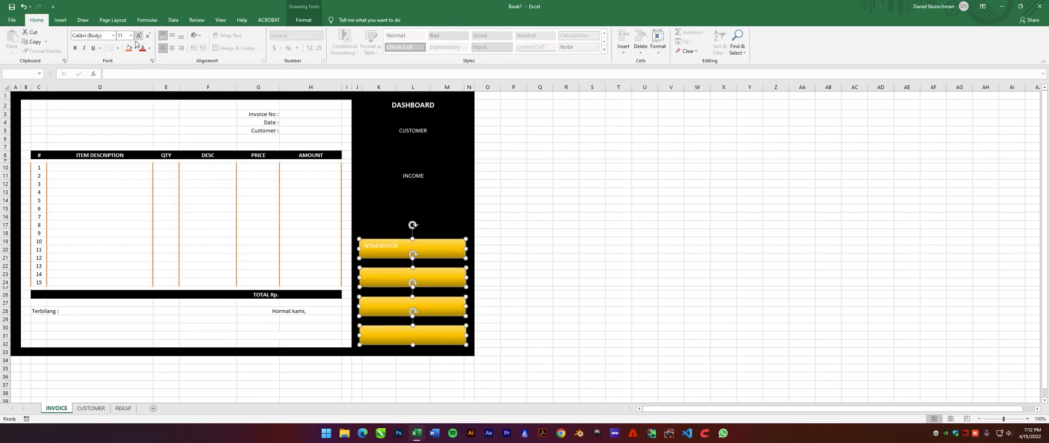
click(171, 48)
click(172, 35)
Step: Label the remaining three buttons CETAK, SIMPAN and HAPUS from top to bottom
click(414, 275)
text(CETAK)
click(414, 303)
text(SIMPAN)
click(415, 335)
text(HAPUS)
click(513, 241)
Step: Insert gold WordArt reading 50000000 and place it under the CUSTOMER label
click(61, 21)
click(649, 42)
click(742, 71)
drag(536, 227, 351, 145)
triple_click(427, 154)
text(50000000)
click(432, 169)
Step: Reduce the WordArt number's font size by three increments and copy it under the INCOME label
click(36, 20)
click(147, 36)
click(147, 36)
click(148, 36)
drag(448, 145, 435, 180)
click(566, 167)
click(540, 191)
Step: Switch to Edge, search for "icon cetak" and "icon print" images, and open a black printer icon
click(363, 433)
click(97, 21)
text(icon cetak)
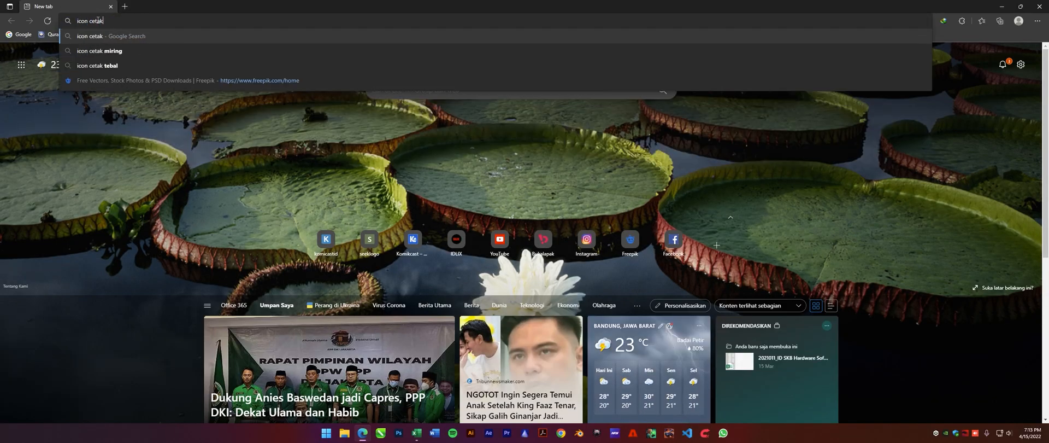
key(Return)
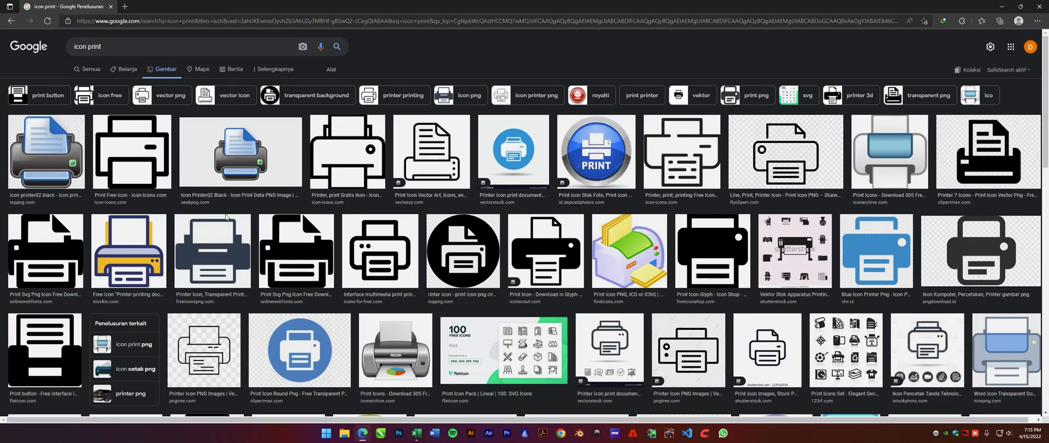
click(539, 220)
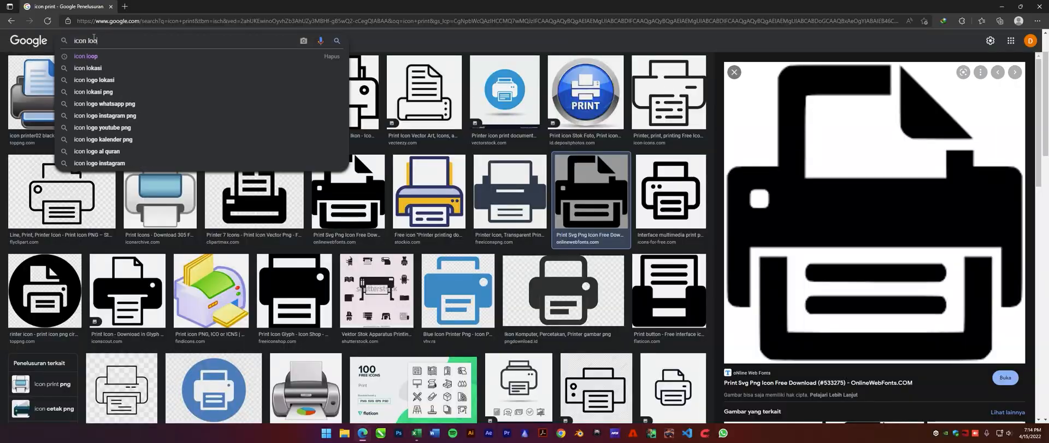
Step: Find images for "icon loop", "icon save" and "icon clear" to use as dashboard button icons
click(86, 56)
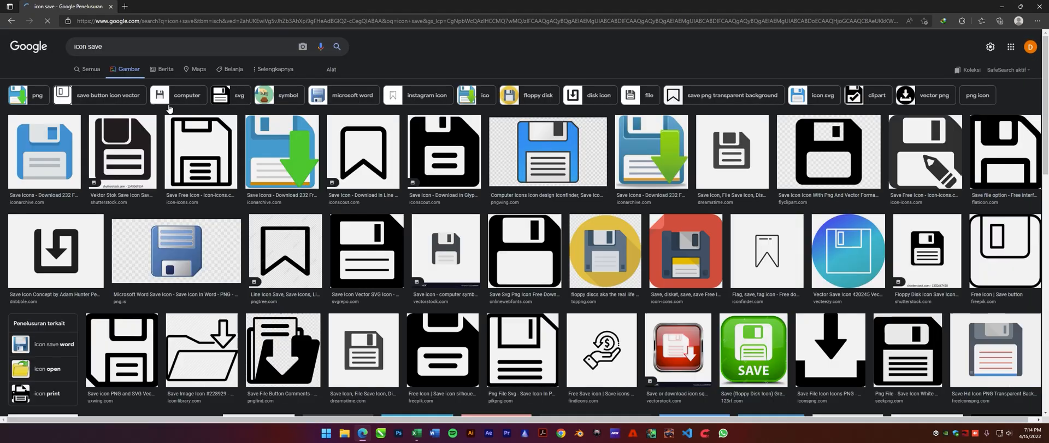
click(430, 191)
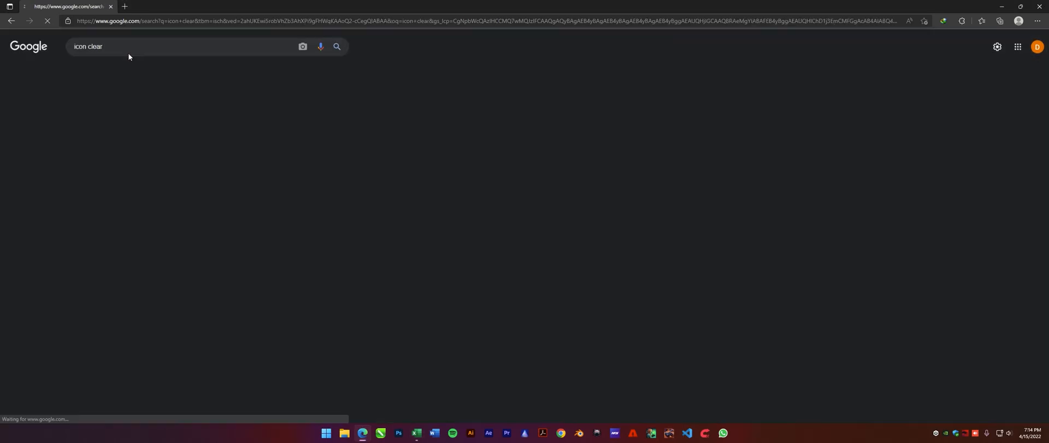
scroll(129, 56, down, 2)
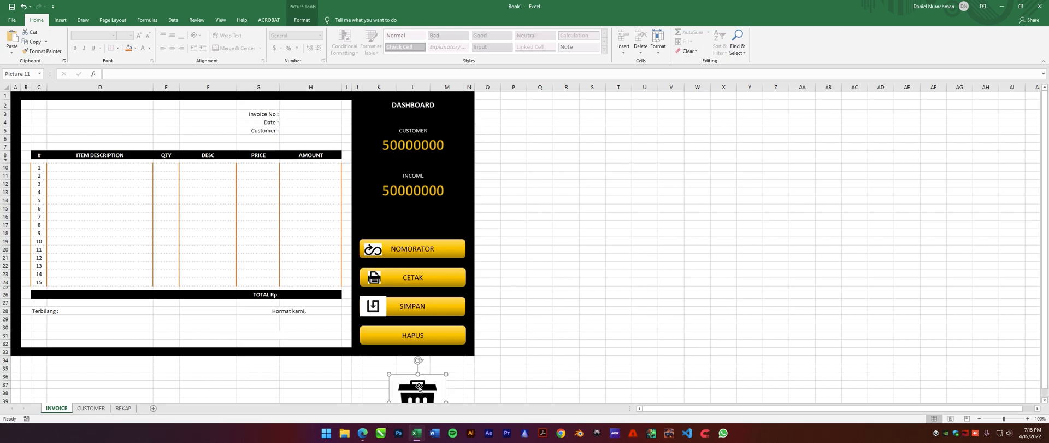
Step: On the CUSTOMER sheet, enter DATA CUSTOMER in A1 and the headers #, NAMA CUSTOMER and ALAMAT in A3:C3
click(90, 408)
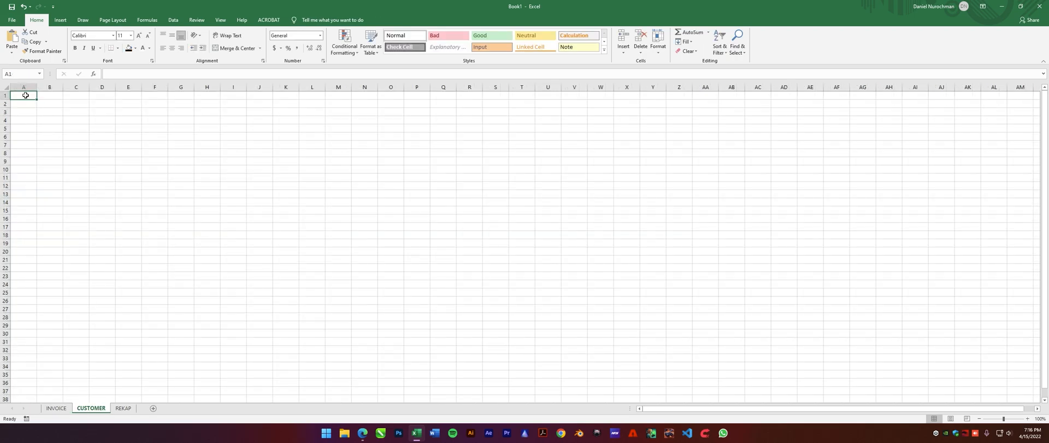
text(DATA CUSTOMER)
key(Return)
key(Return)
text(#)
key(Tab)
text(NAMA CUSTOMER)
key(Tab)
text(ALAMAT)
Step: Enlarge the DATA CUSTOMER title and fill its row A1:C1 with black
click(25, 95)
click(139, 36)
drag(23, 97, 76, 108)
click(128, 48)
Step: Give row A2:C2 of the CUSTOMER sheet a two-color horizontal gradient fill from black to orange
right_click(76, 108)
click(114, 257)
click(34, 269)
click(145, 204)
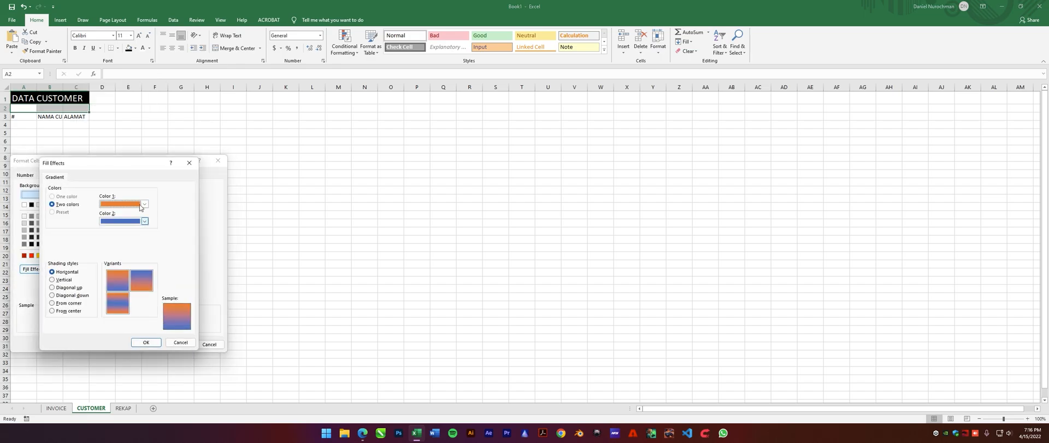
click(144, 221)
click(146, 342)
right_click(79, 108)
click(115, 258)
click(34, 269)
click(137, 279)
click(146, 342)
click(170, 342)
Step: Fill the header row A3:C3 with orange, make its text bold and centered, and widen the NAMA CUSTOMER and ALAMAT columns
drag(24, 116, 76, 116)
click(135, 48)
click(165, 66)
click(74, 48)
click(172, 48)
drag(36, 87, 102, 87)
drag(128, 87, 258, 86)
Step: On the REKAP sheet, enter the title DATA INVOICE in A1
click(123, 408)
text(DATA INVOICE)
key(Return)
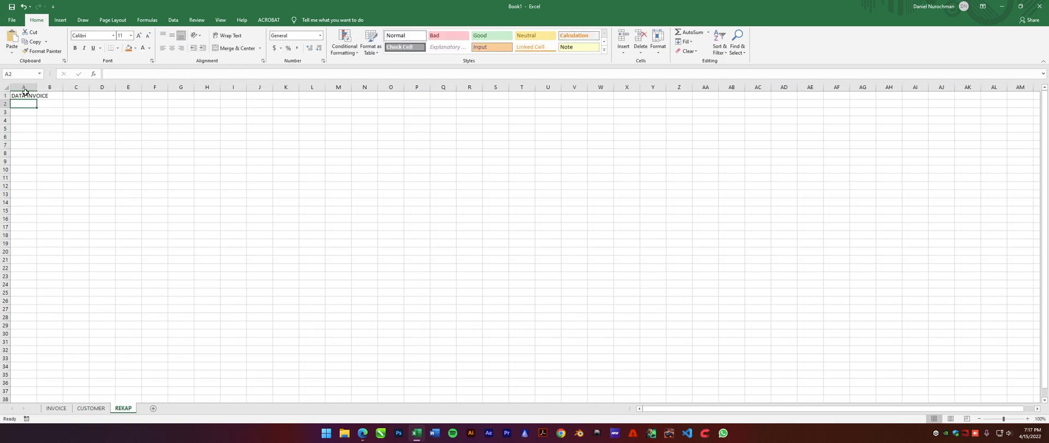
Step: Enter the headers INVOICE NO, TANGGAL TRANSAKSI, CUSTOMER, #, ITEM DESCRIPTION, QTY, DESC, PRICE and AMOUNT in A3:I3
key(Down)
text(INVOICE)
text(I)
key(Tab)
text(CUSTOMER)
key(Tab)
text(#)
key(Tab)
text(ITEM DESC)
key(Tab)
text(QTY)
key(Tab)
text(AMOUNT)
Step: Wrap the text of the headers in A3:I3 and adjust the widths of the REKAP columns to suit them
drag(28, 113, 234, 113)
click(227, 36)
drag(37, 88, 49, 87)
drag(76, 88, 88, 88)
drag(115, 88, 174, 88)
drag(200, 87, 355, 87)
drag(369, 88, 389, 88)
Step: Middle-align the whole REKAP sheet vertically and center the headers in A3:I3 horizontally
click(7, 88)
click(172, 35)
drag(5, 140, 385, 117)
click(172, 48)
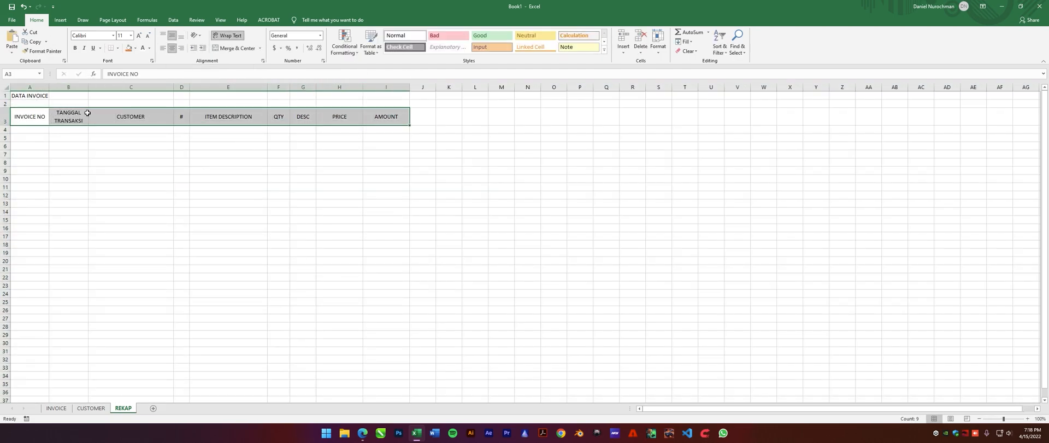
Step: Enlarge the DATA INVOICE title and fill A1:I1 with black
click(30, 96)
click(139, 35)
drag(30, 98, 385, 97)
click(135, 48)
click(137, 66)
Step: Give row A2:I2 a two-color gradient fill from black to blue
drag(25, 108, 386, 108)
key(ctrl+1)
click(342, 265)
click(453, 201)
click(422, 217)
click(453, 218)
click(443, 234)
click(454, 334)
click(484, 340)
Step: Fill the REKAP header row A3:I3 with blue and make its text white
drag(34, 120, 386, 121)
click(135, 48)
click(143, 49)
click(131, 150)
Step: On the CUSTOMER sheet, number the rows 1 to 5 in A4:A8 and center column A
click(90, 408)
click(153, 99)
click(20, 126)
text(1 2 3 4 5)
click(60, 126)
click(19, 87)
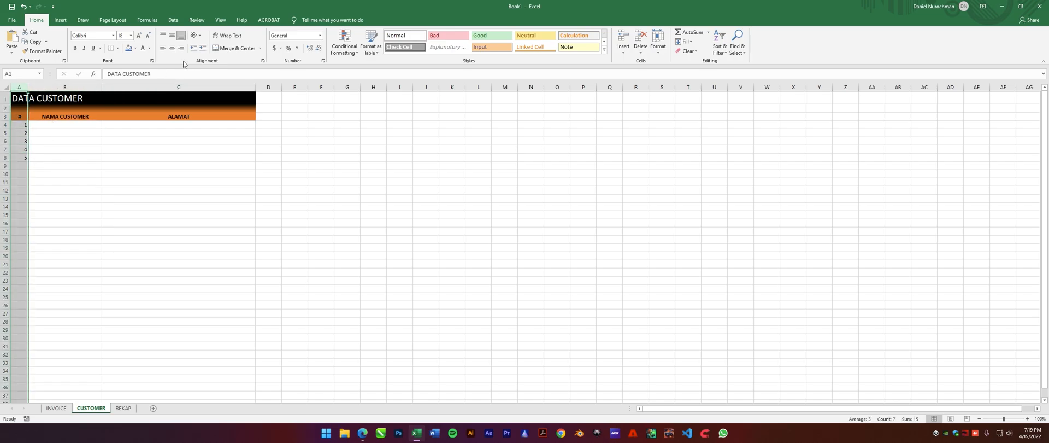
click(172, 48)
Step: Enter the customers PT. AHM RUGI, PT. BINTANG TERANG, PT. UNTUNG TERUS, PT. JAYA BERSAMA and PT. PETEAN in B4:B8
click(45, 125)
text(PT. B)
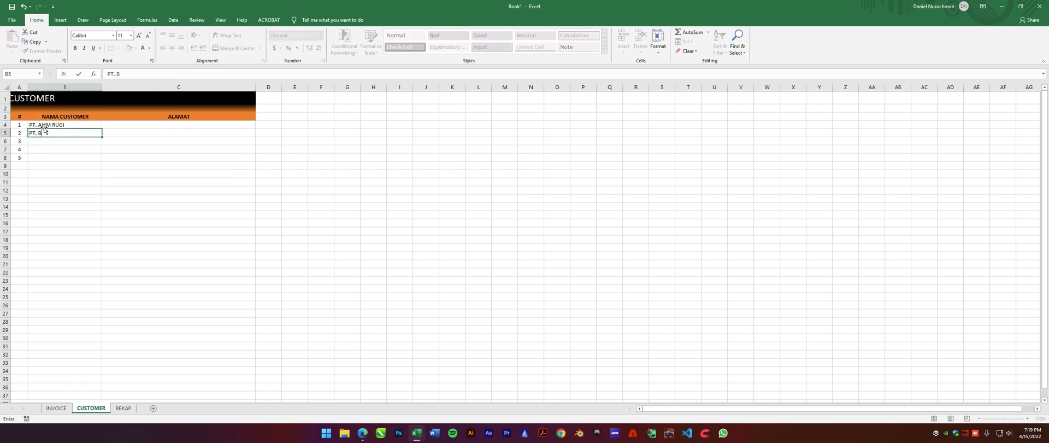
text(PT. JAYA BERSAMA)
key(Return)
text(PT. PETEAN)
Step: Enter a street address for each of the five customers in the ALAMAT cells C4:C8
key(Right)
key(Up)
key(Up)
key(Up)
key(Up)
text(JL. SATU JL. DUA JL. TIGA JL. EMPAT JL. LIMA)
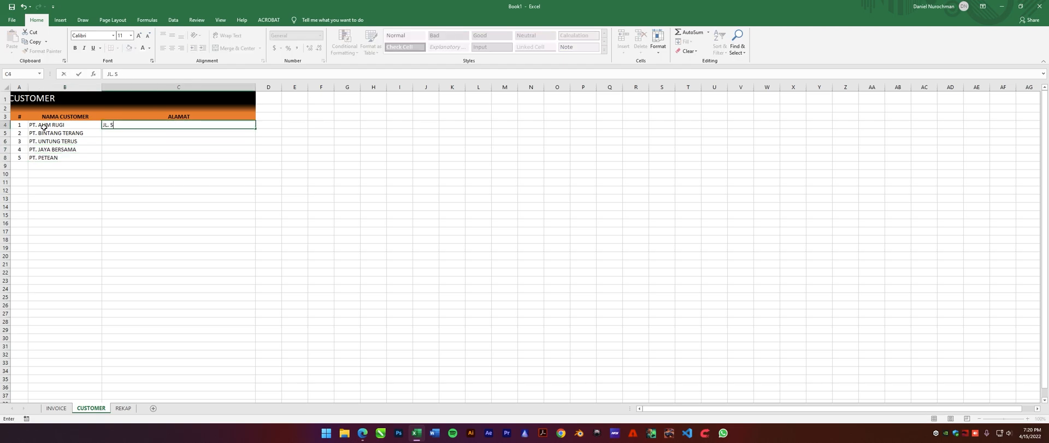
Step: Enter a COUNTA formula in C1 of the CUSTOMER sheet that counts the names in column B from B4 downward
click(218, 98)
click(235, 74)
text(=COUNTA()
drag(57, 126, 60, 255)
text(00))
key(Return)
click(224, 100)
key(Left)
key(Left)
Step: Link the dashboard's CUSTOMER figure to cell C1 of the CUSTOMER sheet and adjust the figure's text styling
click(224, 100)
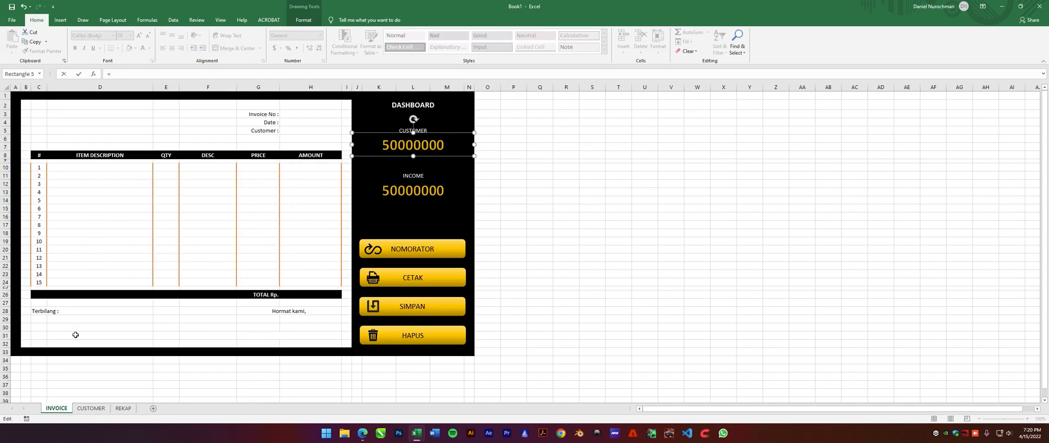
key(Return)
click(493, 152)
click(413, 141)
click(303, 20)
click(403, 50)
click(427, 45)
click(36, 21)
click(413, 191)
click(447, 139)
click(413, 190)
Step: On the REKAP sheet, add a right-aligned "TOTAL INVOICE :" label in the black title row
click(123, 408)
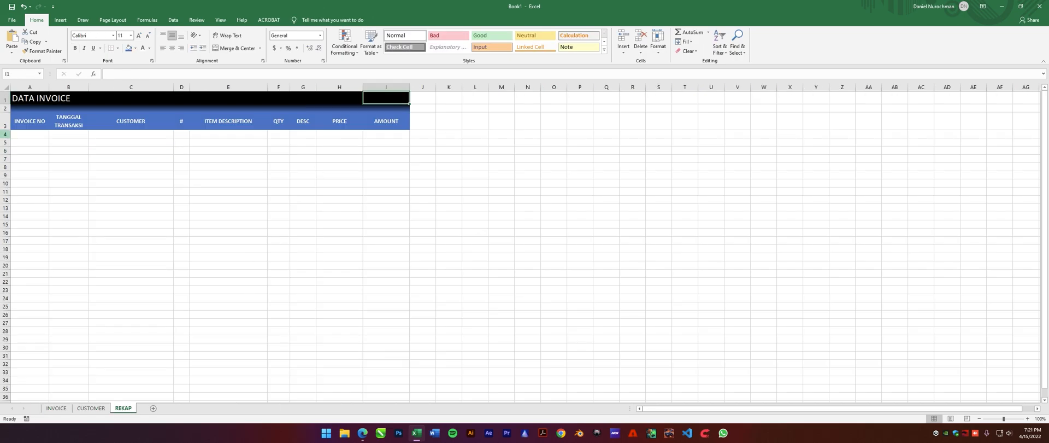
text(TOTAL INVOICE)
key(ctrl+Return)
click(181, 49)
click(160, 72)
text(:)
key(ctrl+Return)
Step: Enlarge and right-align cell I1 and enter a SUBTOTAL sum formula covering the AMOUNT column from I4 downward
click(401, 100)
double_click(139, 36)
click(181, 48)
text(=SUB)
double_click(411, 117)
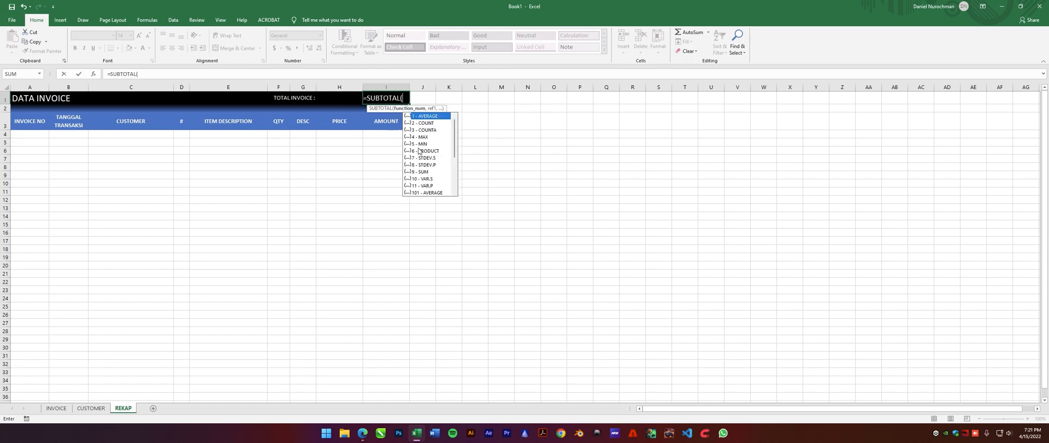
scroll(429, 164, down, 4)
double_click(430, 178)
text(,)
drag(390, 134, 388, 282)
text(000)
key(Return)
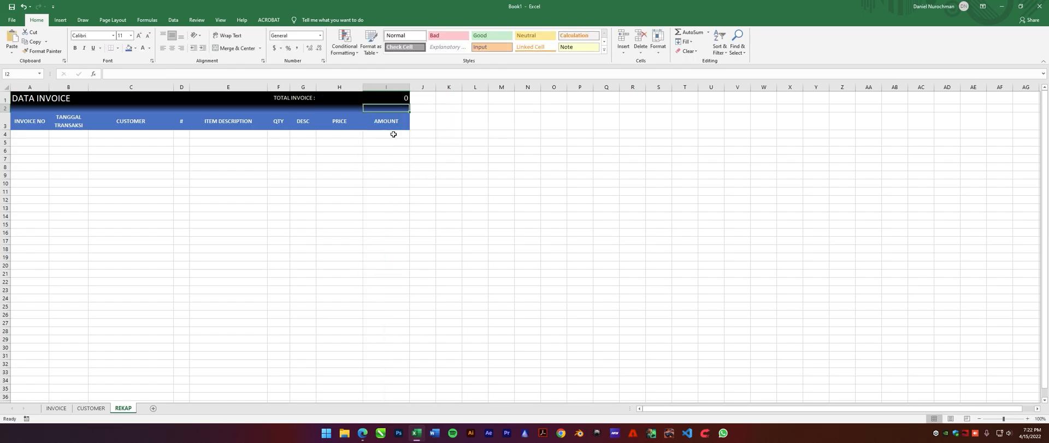
Step: On the INVOICE sheet, link the dashboard's INCOME figure to cell I1 of the REKAP sheet
click(56, 408)
click(134, 74)
text(=)
click(123, 408)
click(386, 98)
key(Return)
Step: Enlarge the INCOME figure's text and adjust the font size of the CUSTOMER and INCOME figures together
click(123, 35)
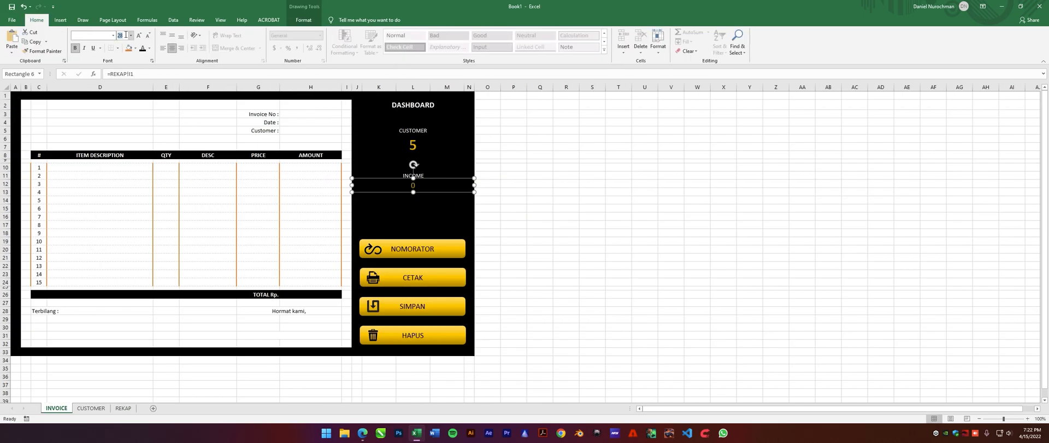
click(514, 189)
click(447, 191)
click(413, 190)
ctrl+click(412, 145)
click(148, 35)
click(550, 185)
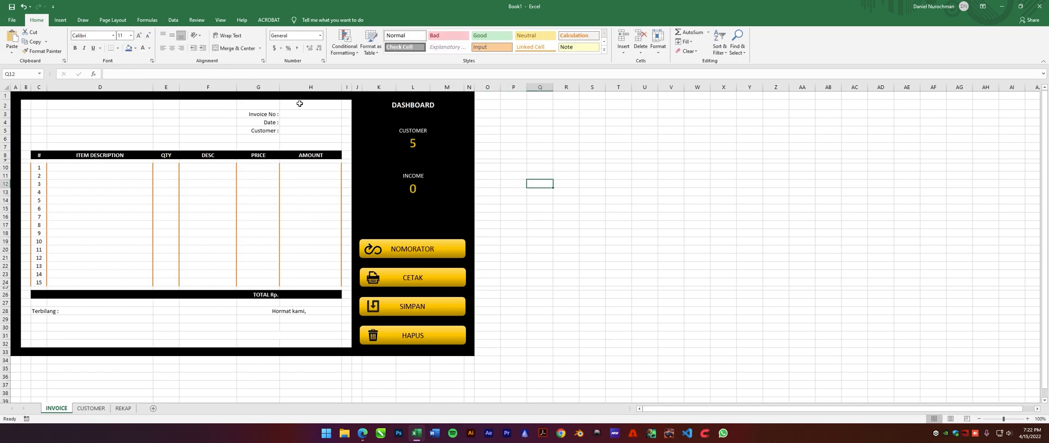
Step: Save the workbook to the Desktop as INVOICE in the Excel Macro-Enabled Workbook format
click(12, 20)
click(33, 131)
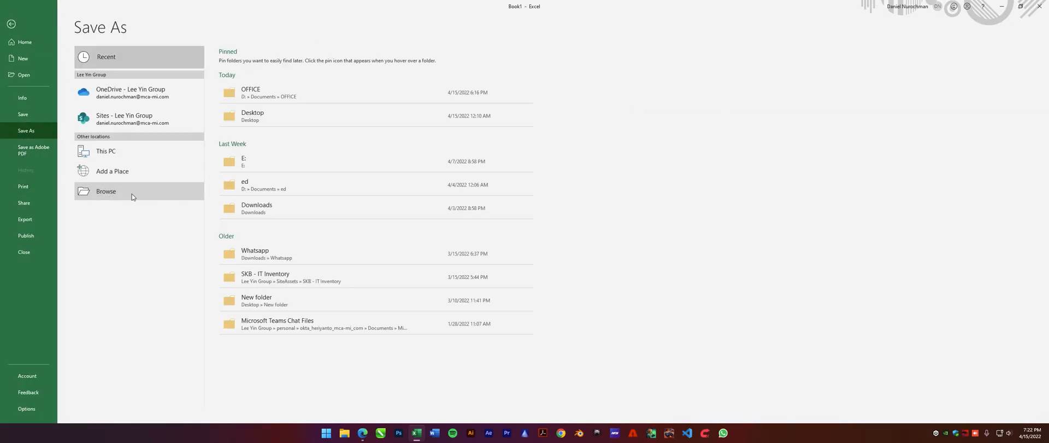
click(132, 194)
click(36, 71)
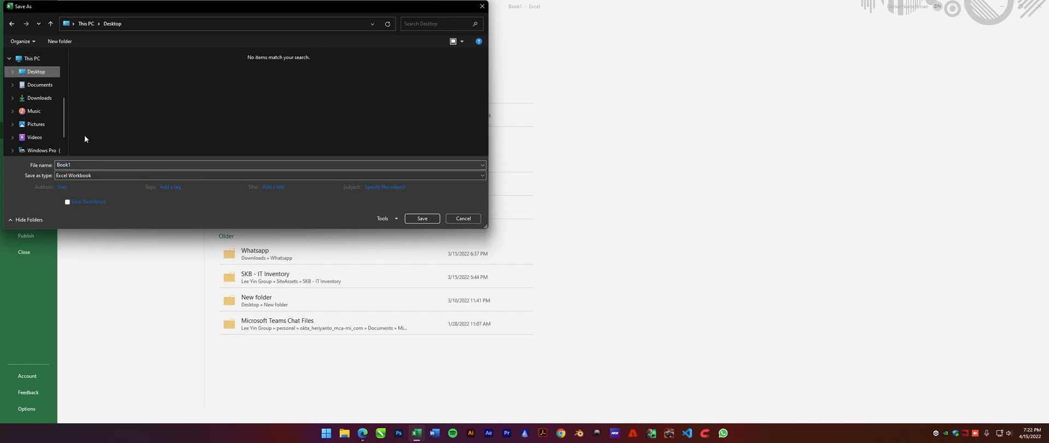
click(94, 175)
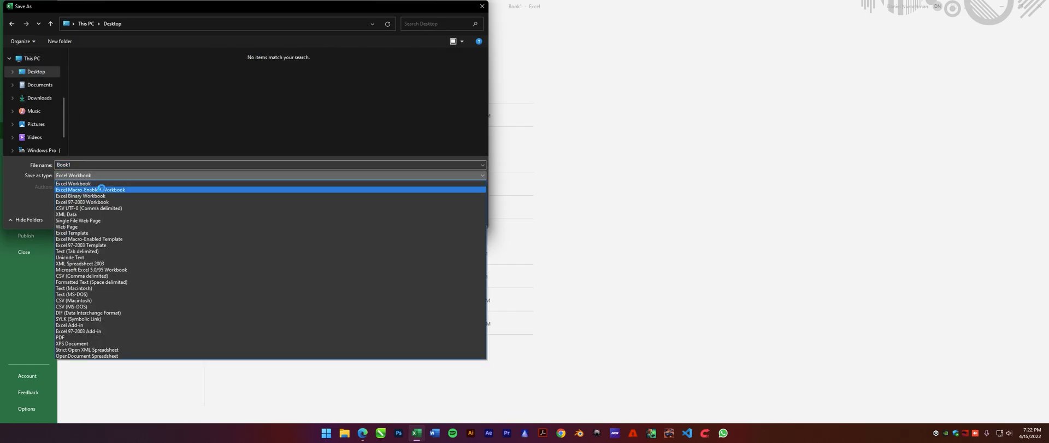
click(87, 189)
double_click(80, 161)
text(INVOICE)
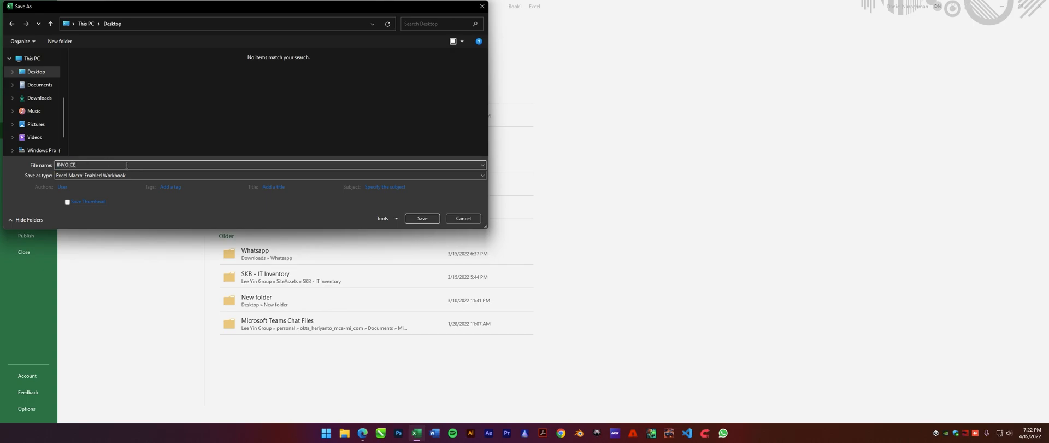
click(422, 219)
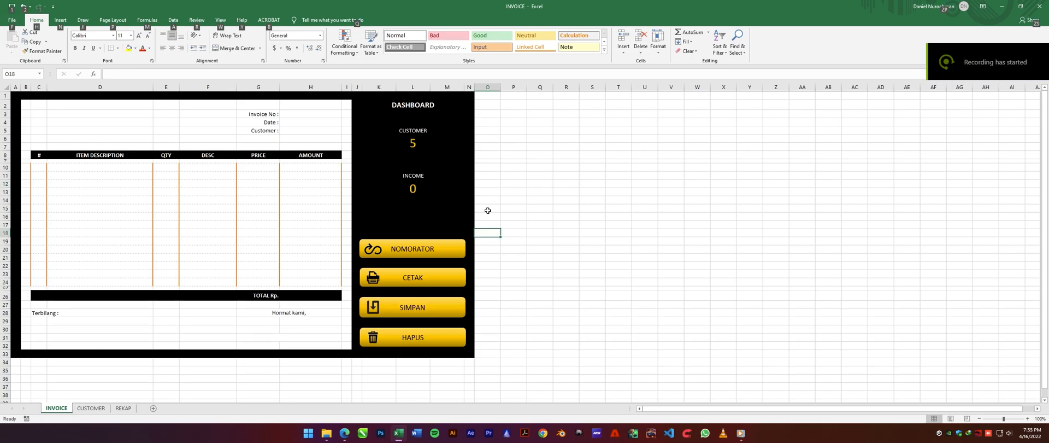
Step: Enter the formula =TODAY() in the invoice's Date cell H4
click(439, 223)
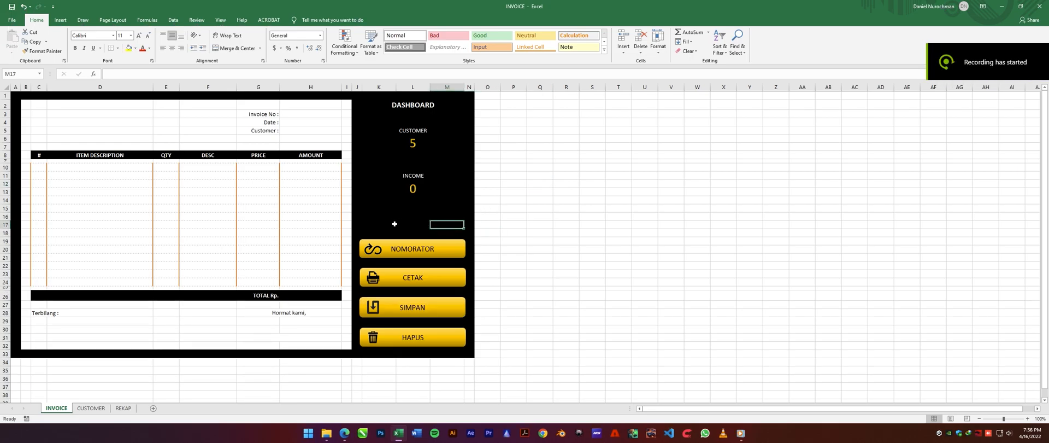
click(293, 122)
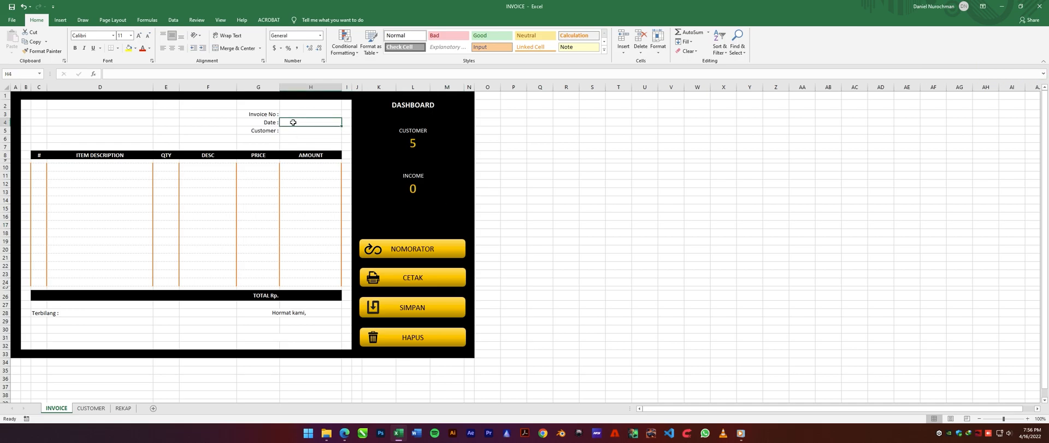
text(=)
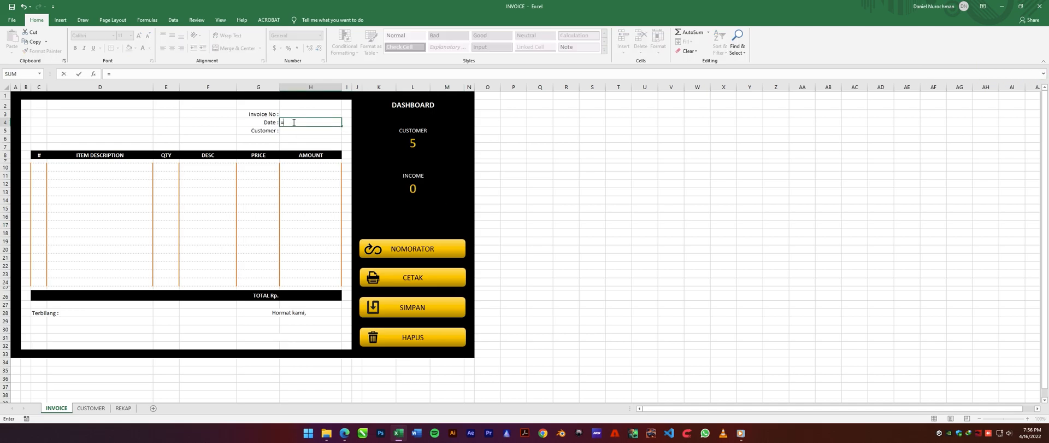
text(TODA)
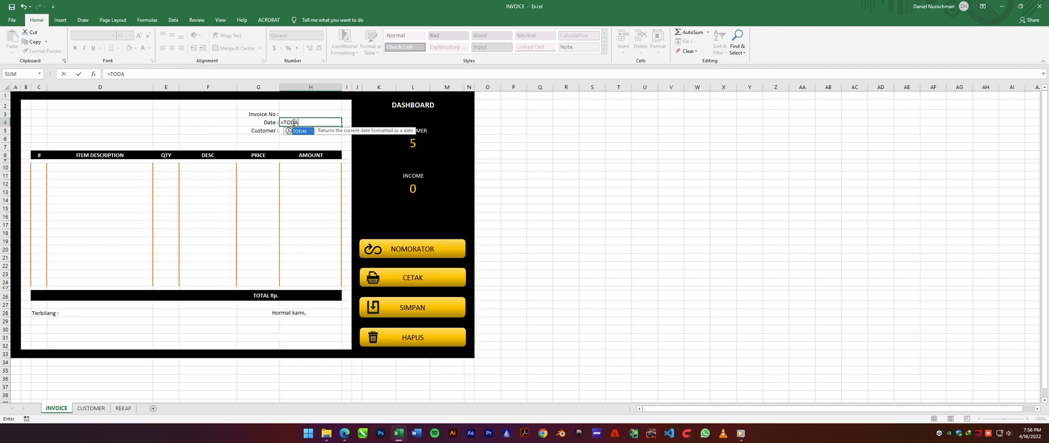
text(Y()
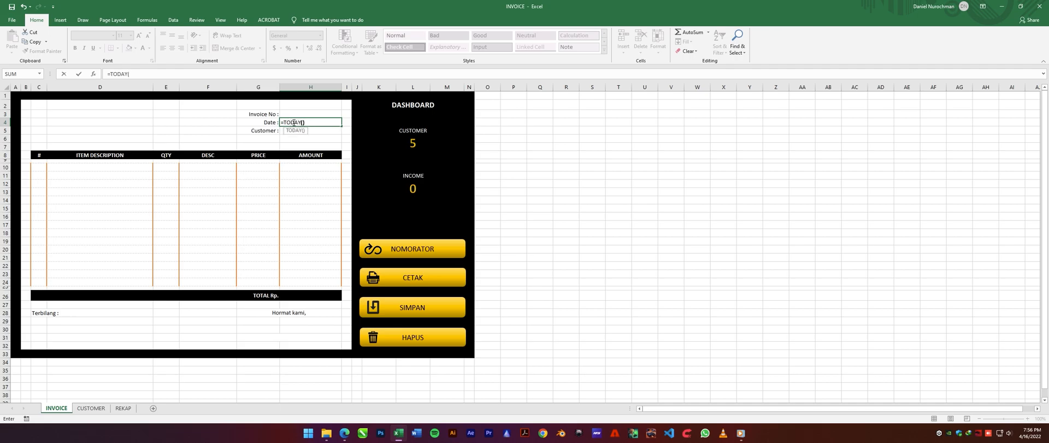
key(Return)
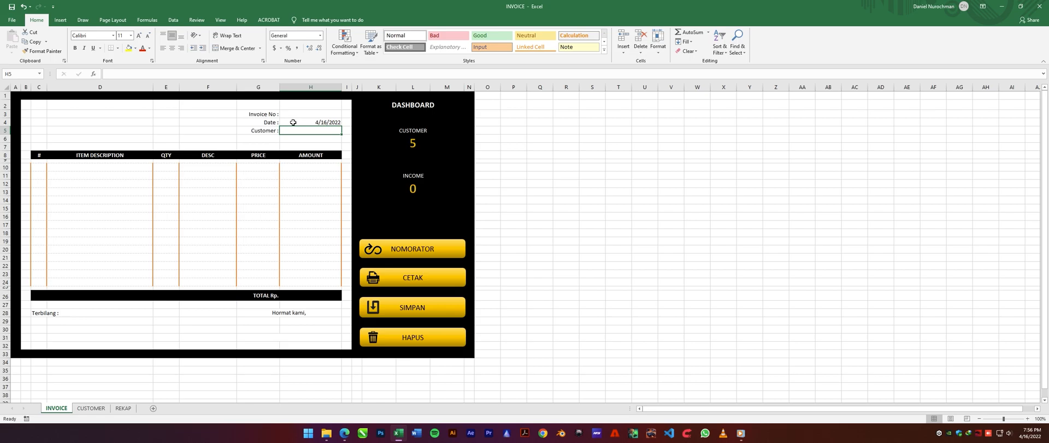
Step: Format the invoice's Date cell H4 with the Indonesian locale's "14 Maret 2012" date type and align it left
click(293, 122)
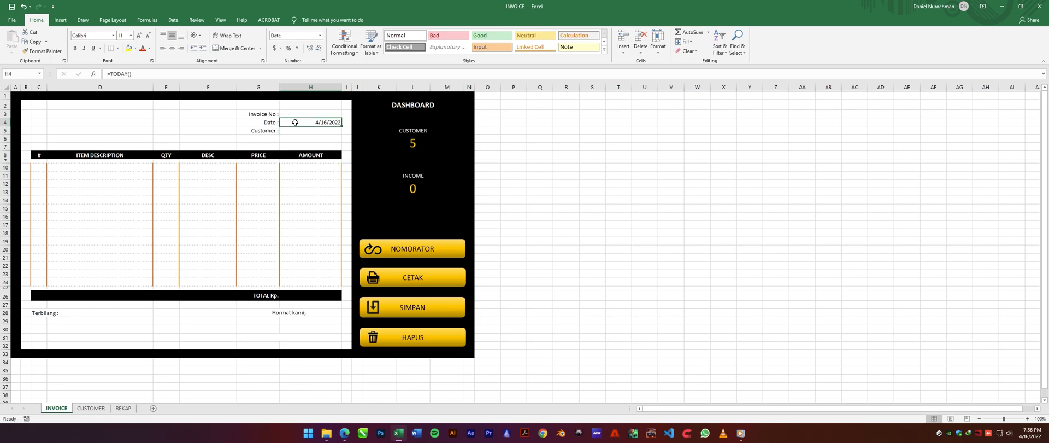
right_click(303, 127)
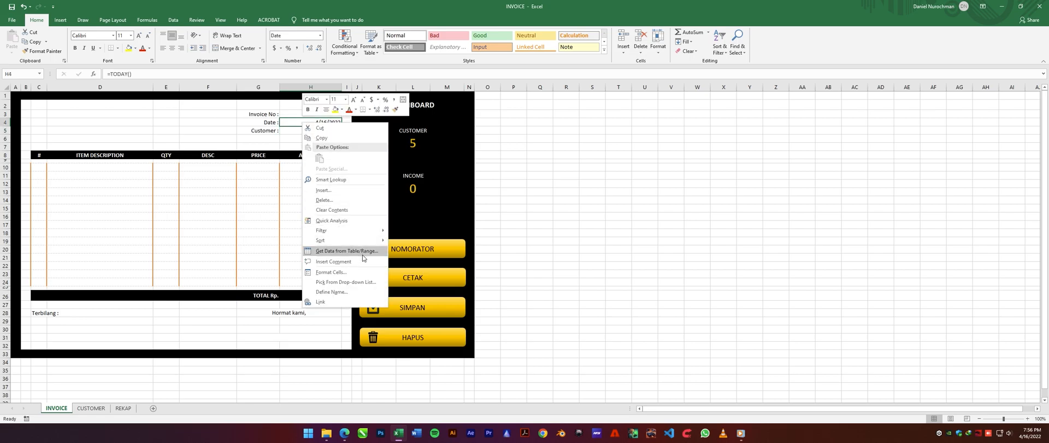
click(353, 272)
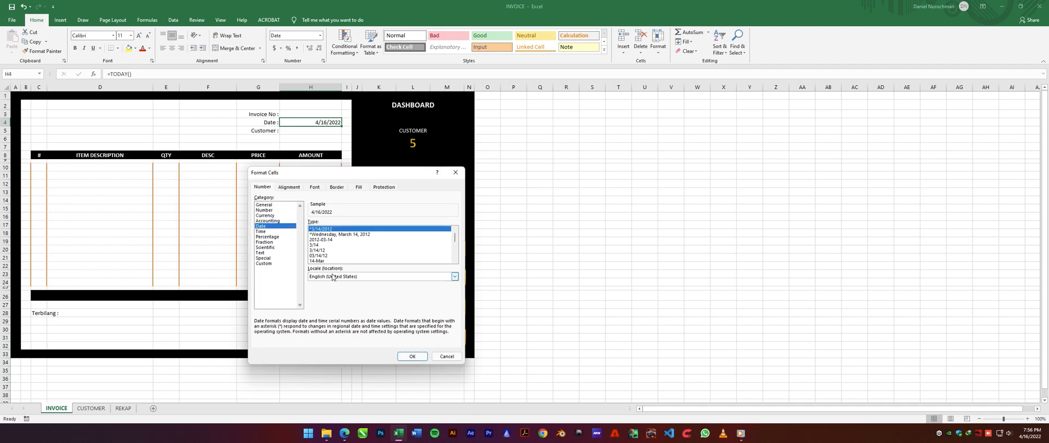
click(331, 277)
text(ind)
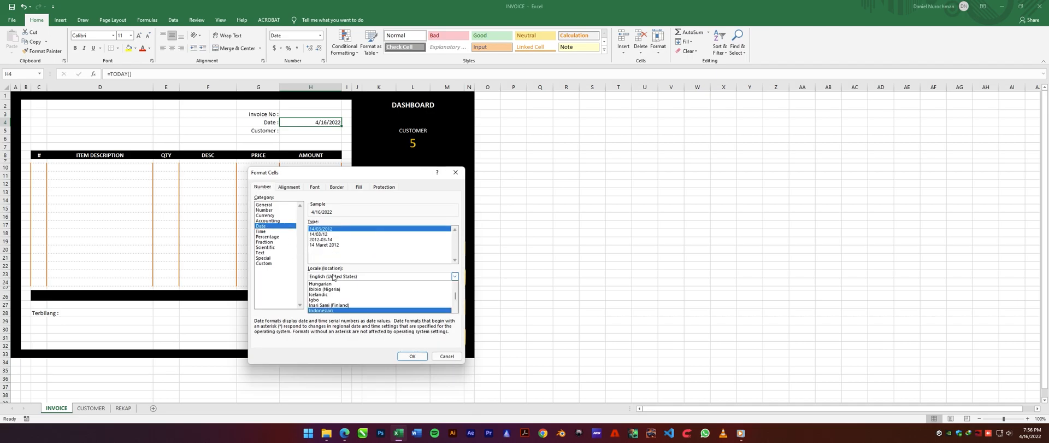
click(322, 310)
click(330, 244)
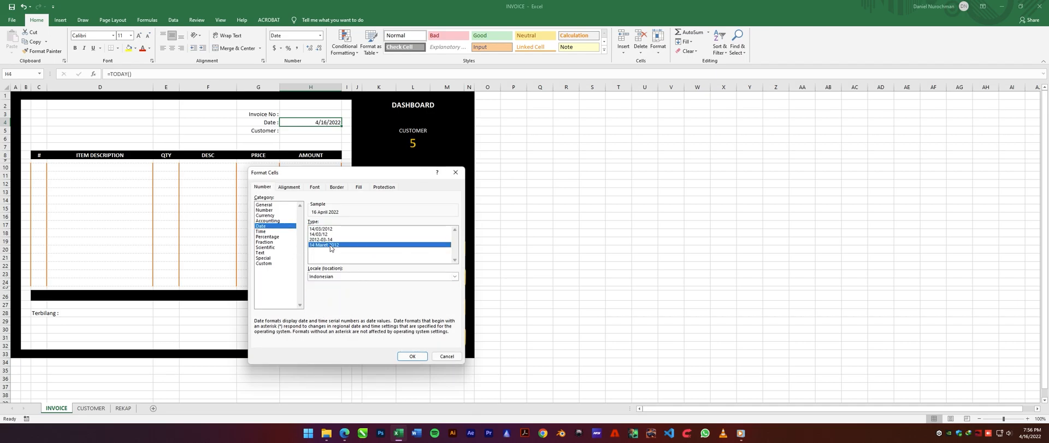
click(414, 357)
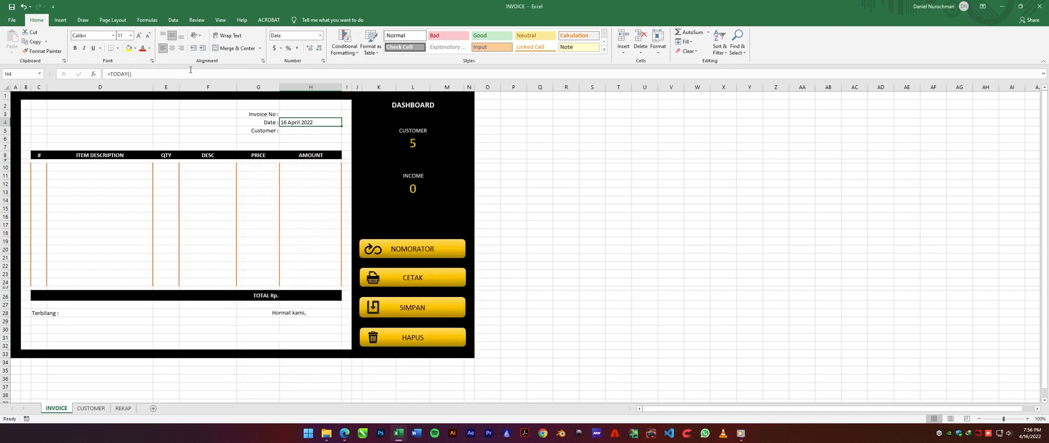
Step: Enable the Developer tab in the Excel ribbon customization options
click(306, 132)
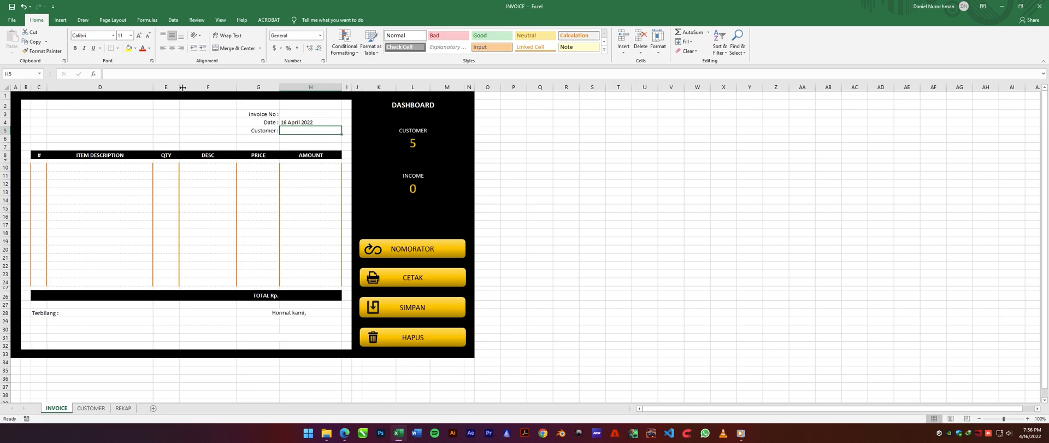
click(53, 6)
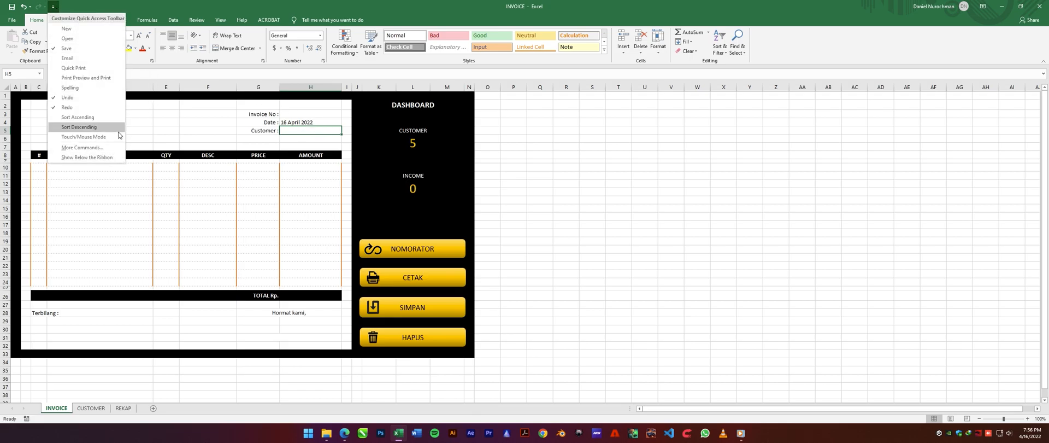
click(83, 148)
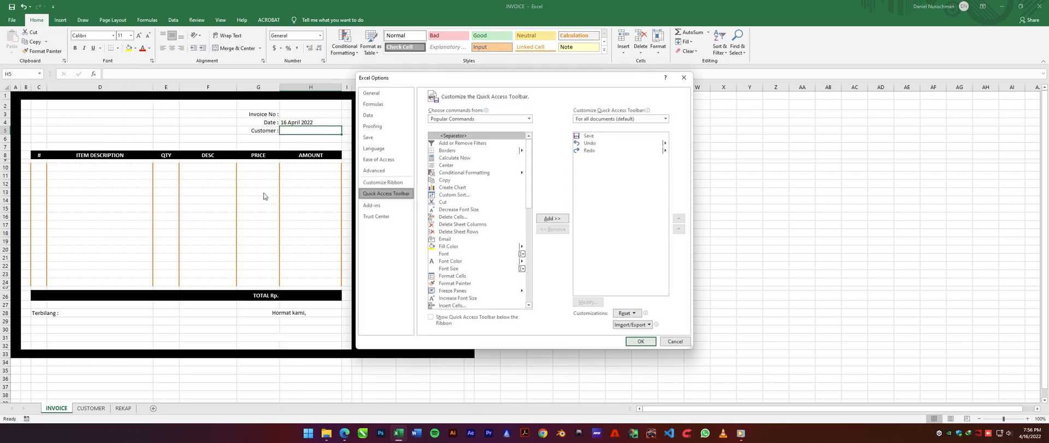
click(382, 184)
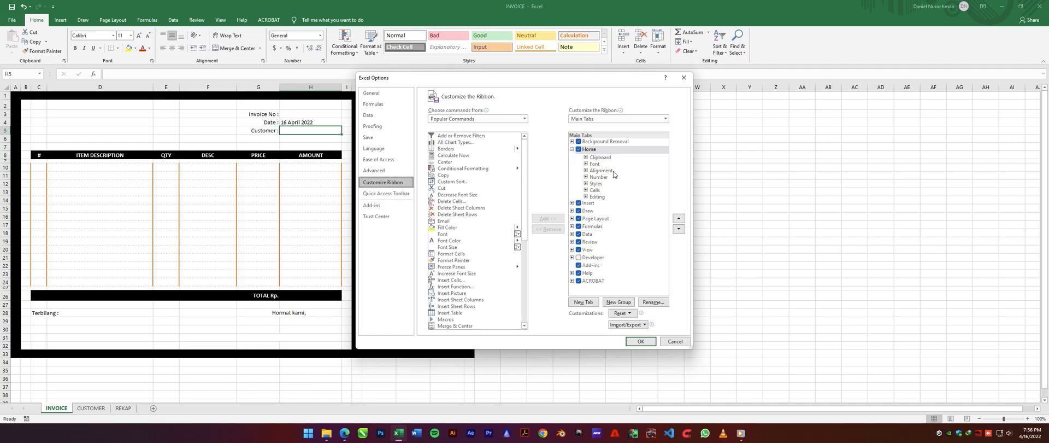
click(578, 257)
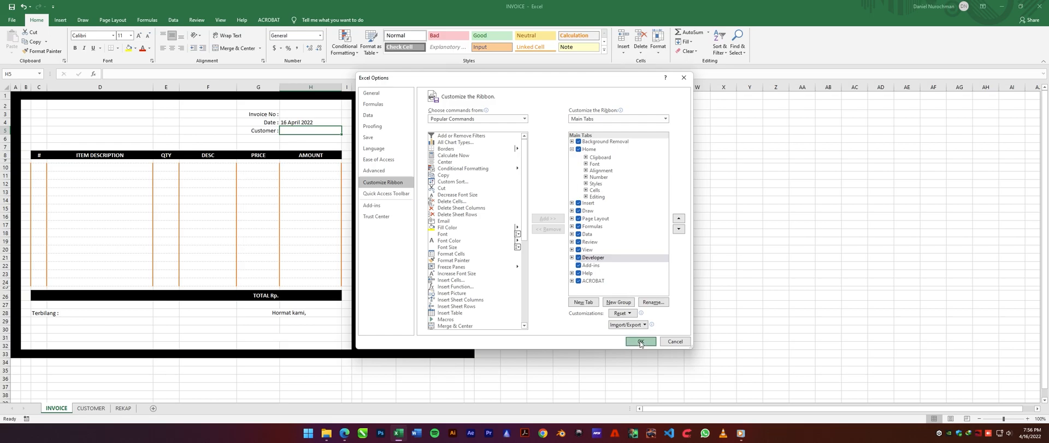
click(640, 341)
click(248, 19)
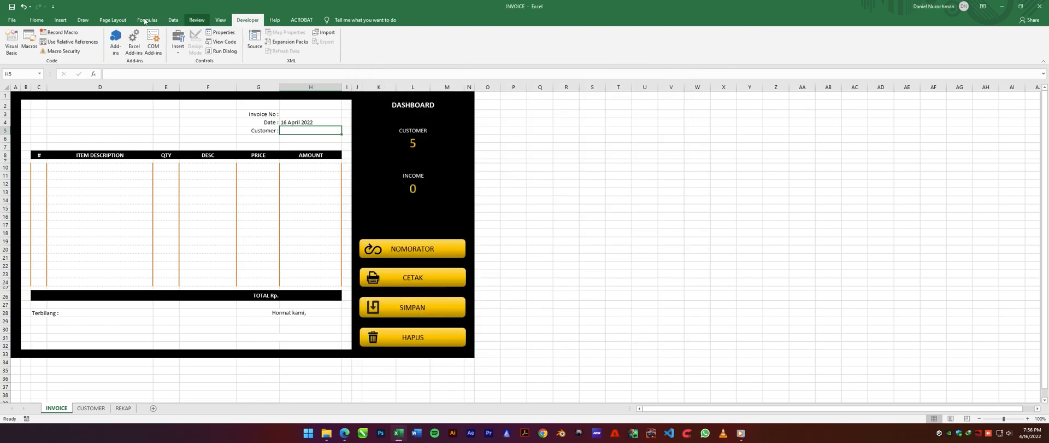
click(42, 23)
click(512, 175)
click(538, 182)
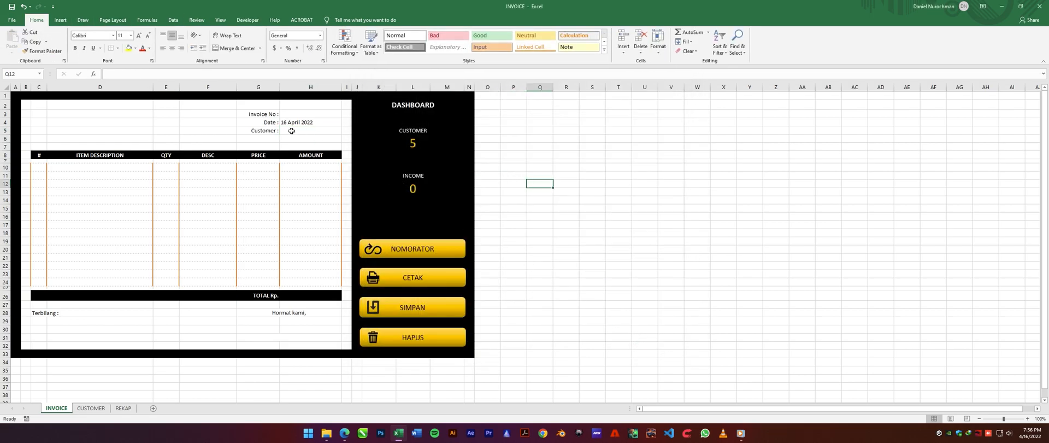
Step: Add list validation to the invoice's Customer cell H5 with source =OFFSET(CUSTOMER!$B$3,1,0,COUNTA(CUSTOMER!$B$4:$B$1000),1)
click(291, 131)
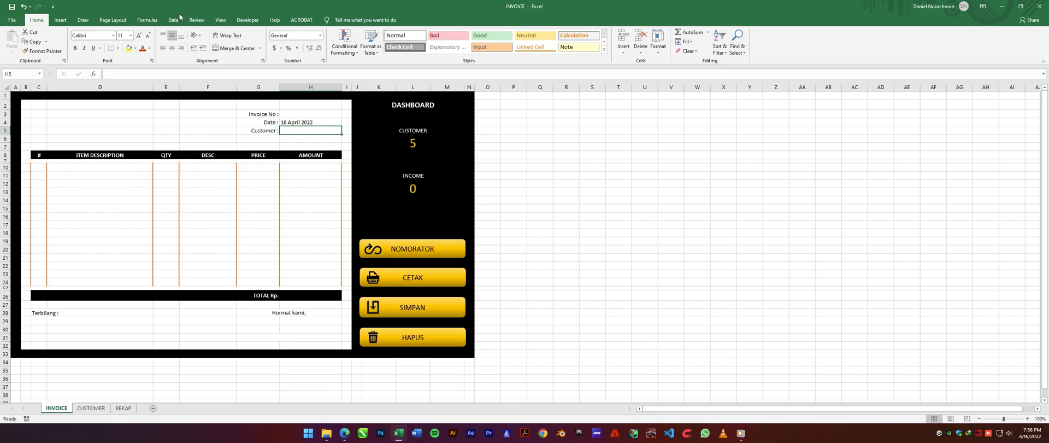
click(96, 408)
click(56, 408)
click(173, 20)
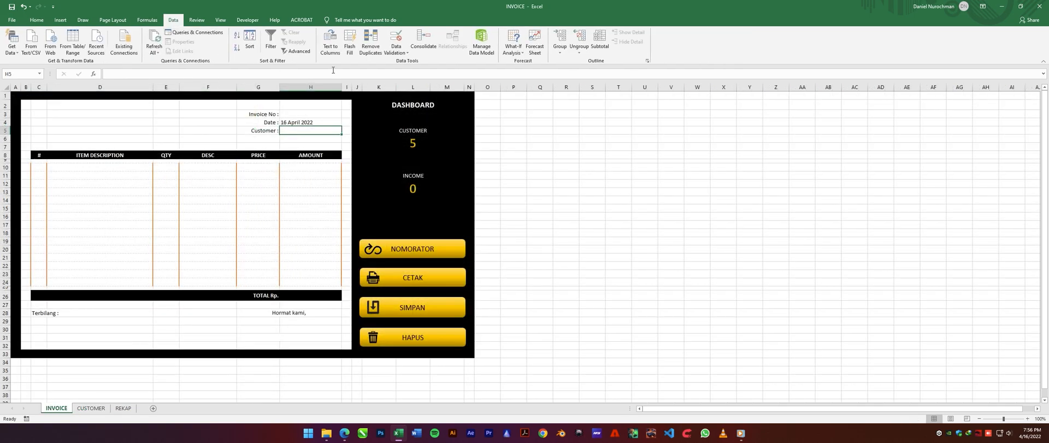
click(396, 50)
click(414, 68)
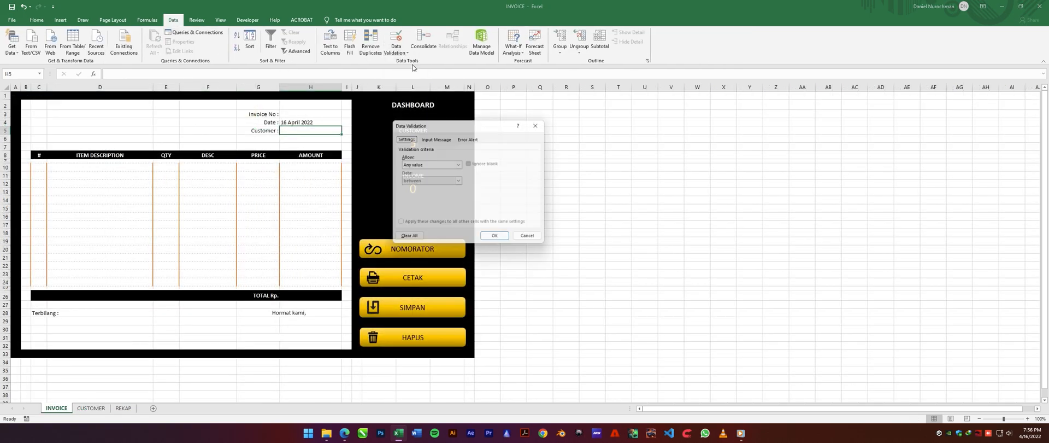
click(432, 164)
click(427, 193)
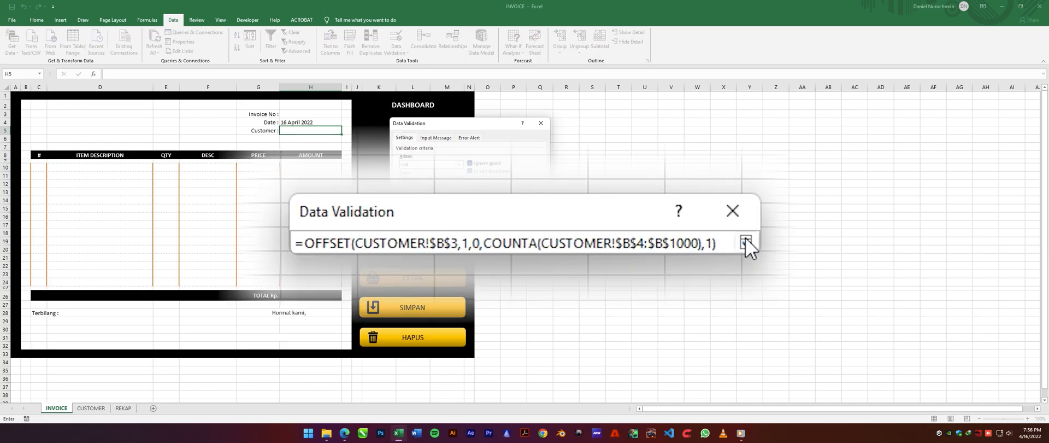
click(544, 188)
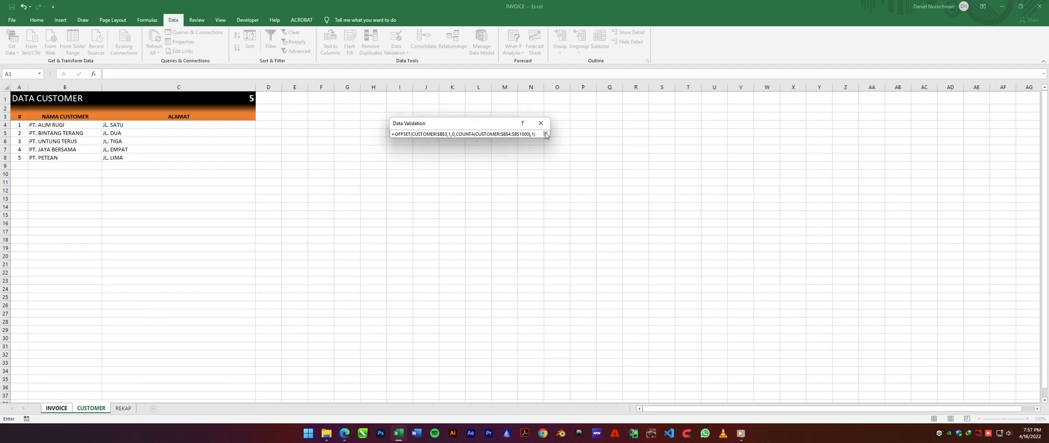
click(546, 134)
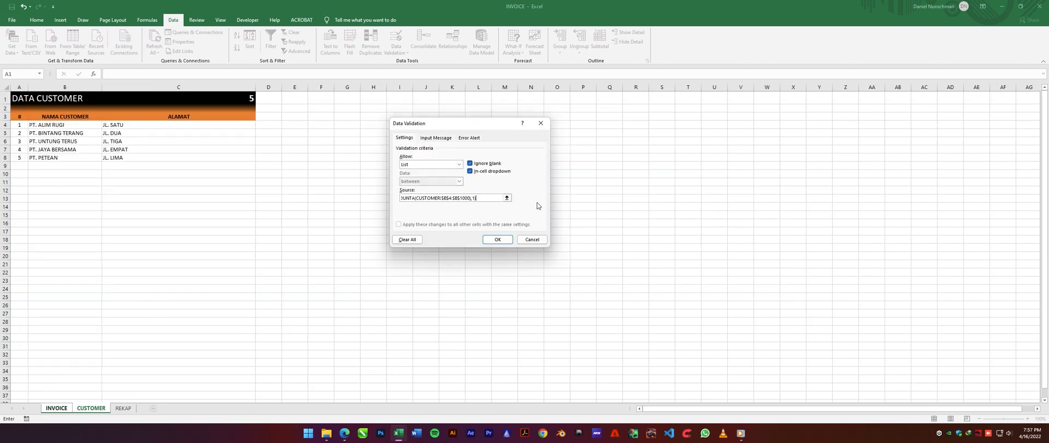
click(500, 241)
click(346, 130)
click(230, 130)
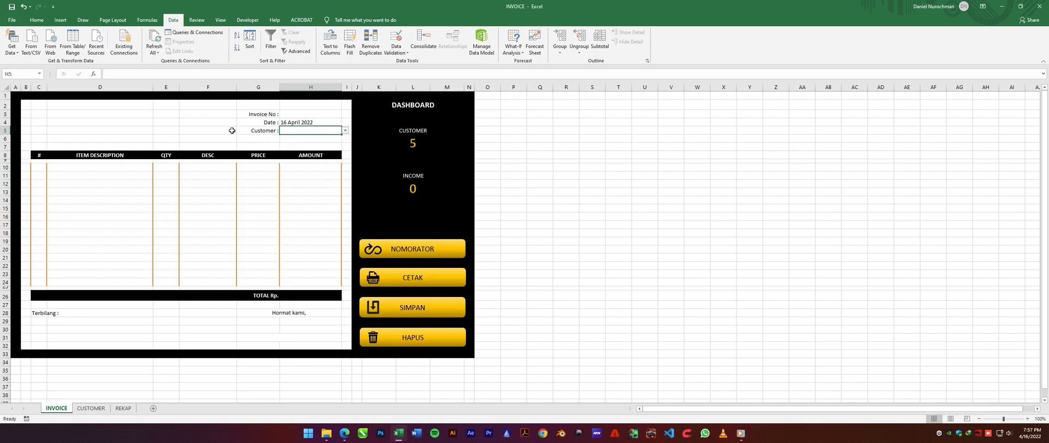
Step: Enter PT. RAKSASA in cell B9 of the CUSTOMER sheet and check the invoice's Customer dropdown for it
click(90, 407)
click(55, 164)
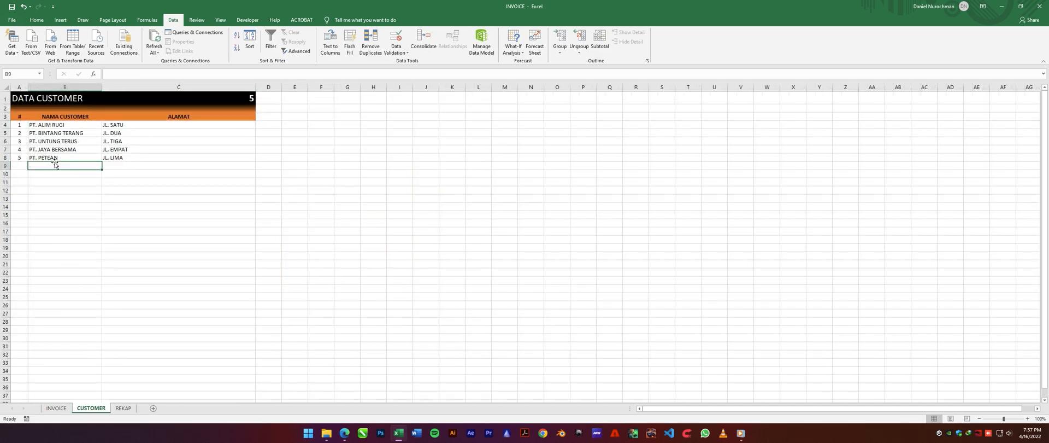
text(PT)
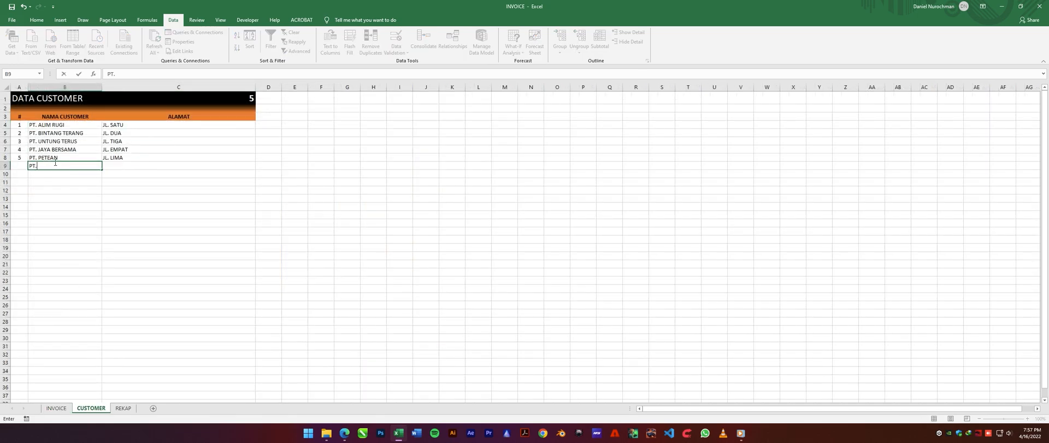
text(. RAKSASA)
key(Return)
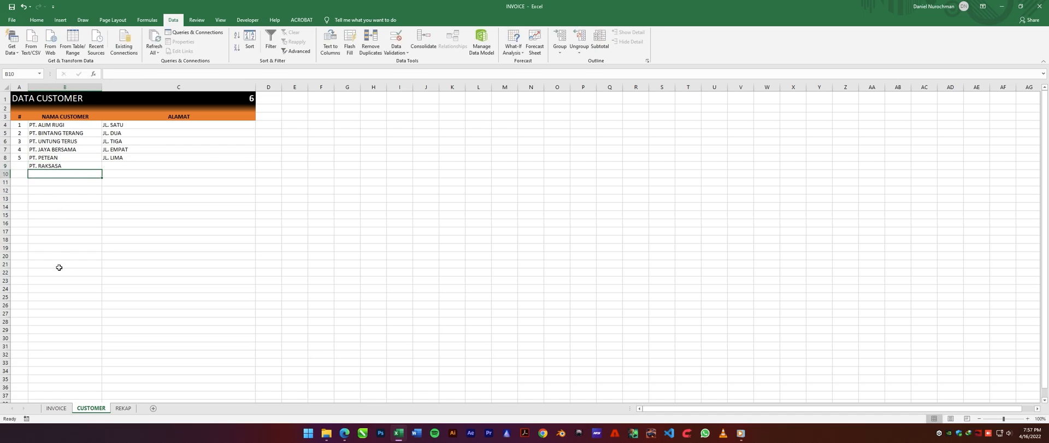
click(56, 408)
click(345, 130)
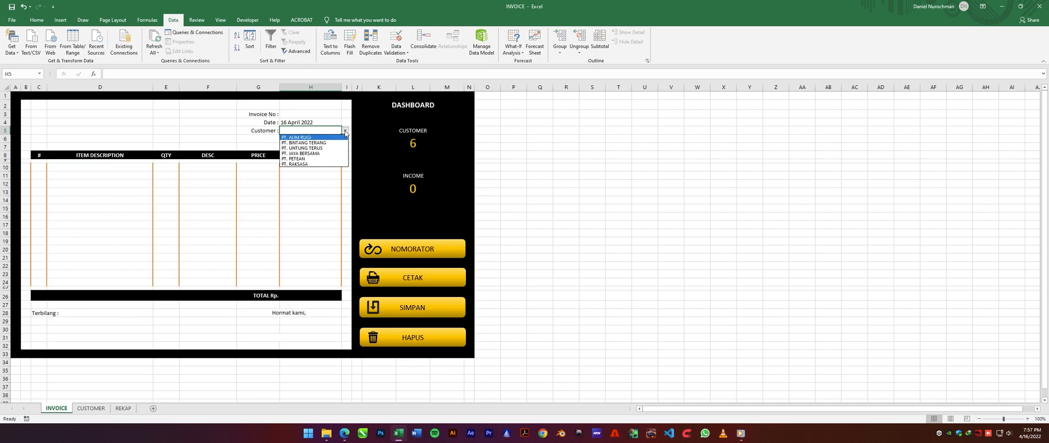
click(300, 164)
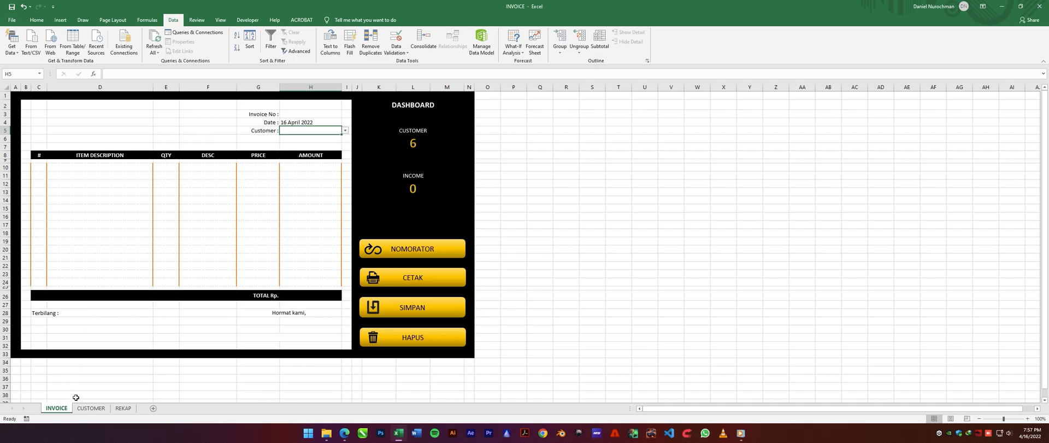
Step: Clear the test customer PT. RAKSASA from cell B9 of the CUSTOMER sheet
click(91, 408)
click(67, 166)
key(Delete)
click(74, 156)
Step: Choose PT. ALIM RUGI as the customer in cell H5 of the INVOICE sheet
click(57, 408)
click(346, 131)
click(325, 142)
Step: Enter the address lookup formula =VLOOKUP(H5,CUSTOMER!B4:C1000,2,FALSE) in cell H6 of the INVOICE sheet
click(310, 140)
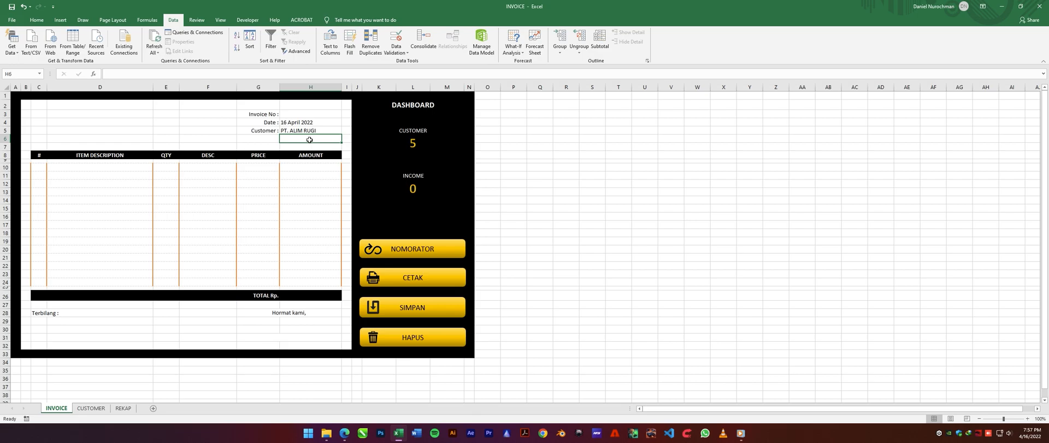
text(=VL)
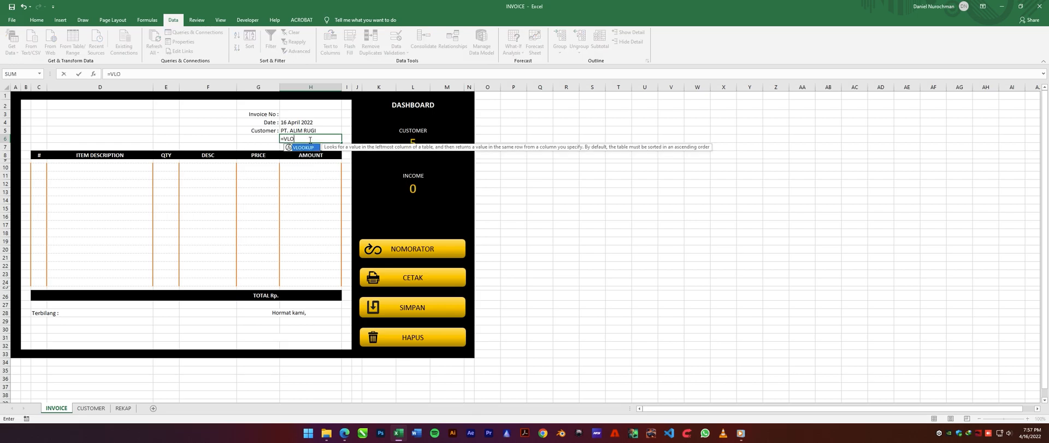
text(O)
key(Tab)
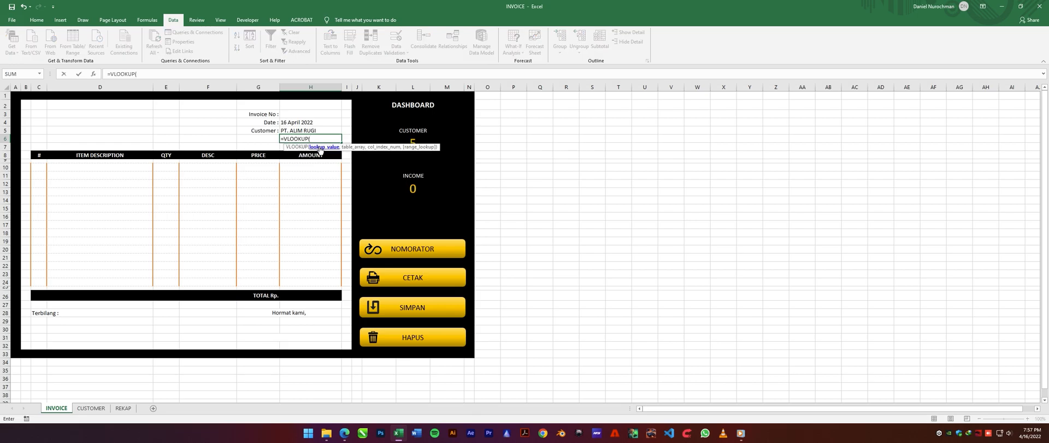
click(295, 129)
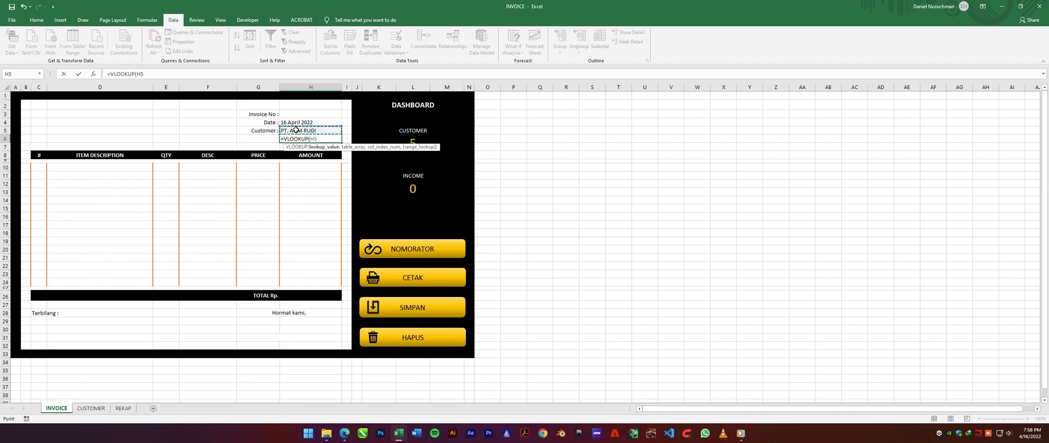
text(,)
click(92, 408)
drag(62, 125, 148, 293)
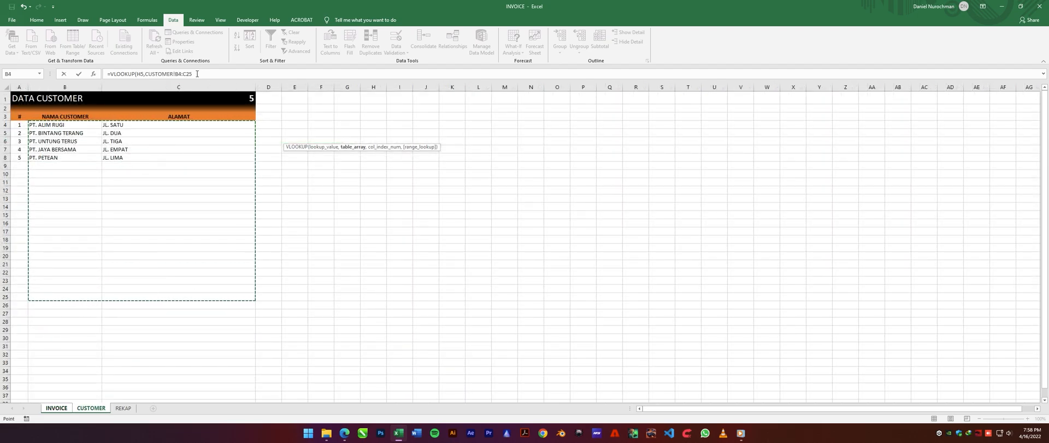
drag(188, 73, 196, 73)
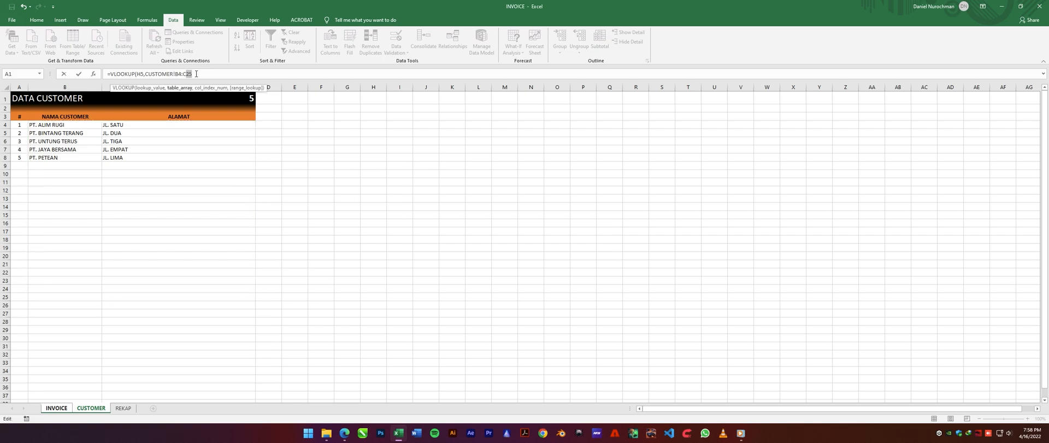
text(1000,2,FALSE))
key(Return)
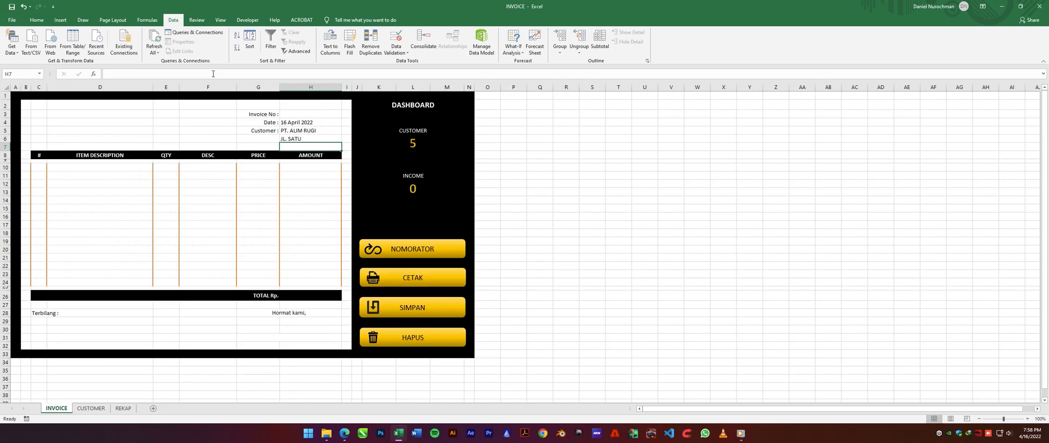
Step: Test the address lookup by choosing PT. PETEAN as the customer and comparing the address with the CUSTOMER sheet
click(320, 139)
click(334, 130)
click(345, 133)
click(293, 158)
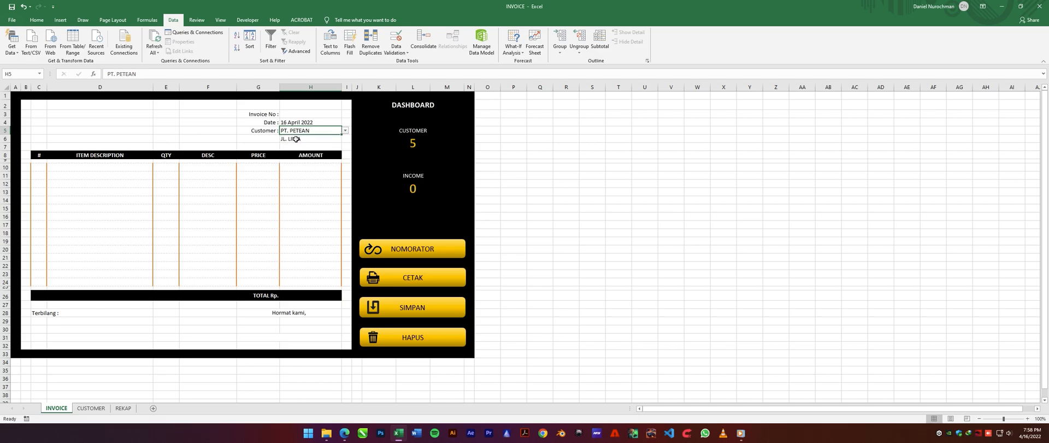
click(91, 407)
drag(140, 157, 81, 159)
click(74, 197)
Step: Set the invoice's customer back to PT. ALIM RUGI and compare the looked-up address with its row in the CUSTOMER sheet
click(56, 408)
click(345, 131)
click(294, 140)
click(84, 408)
drag(72, 124, 213, 126)
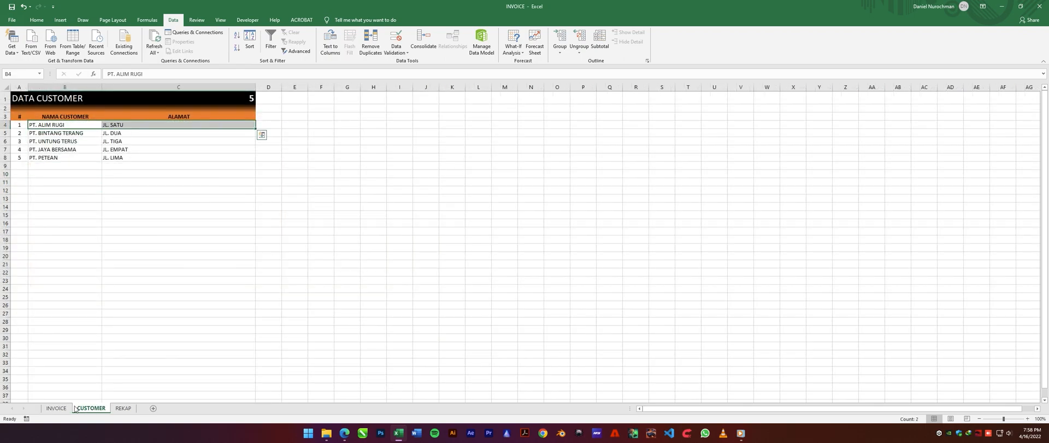
click(57, 408)
click(310, 141)
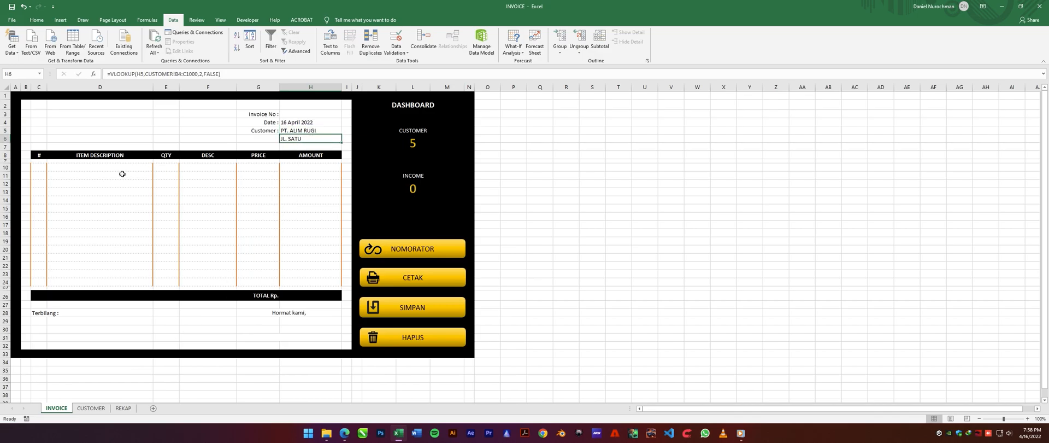
Step: Enter 2 as the row number of the TERIGU item in cell C11 of the INVOICE sheet
click(41, 175)
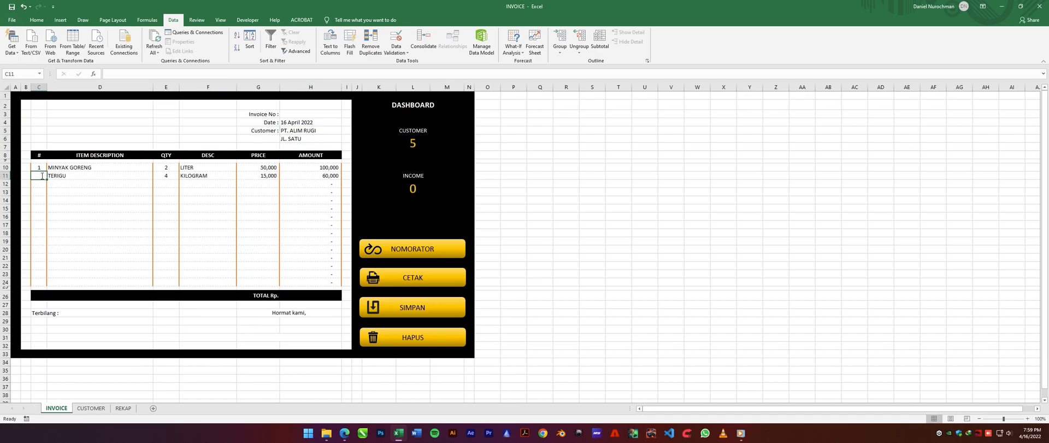
text(2)
click(66, 192)
Step: Enter the numbering formula =IF(D10<>"",1,"") in cell C10 of the INVOICE sheet
click(43, 169)
double_click(106, 74)
text(=)
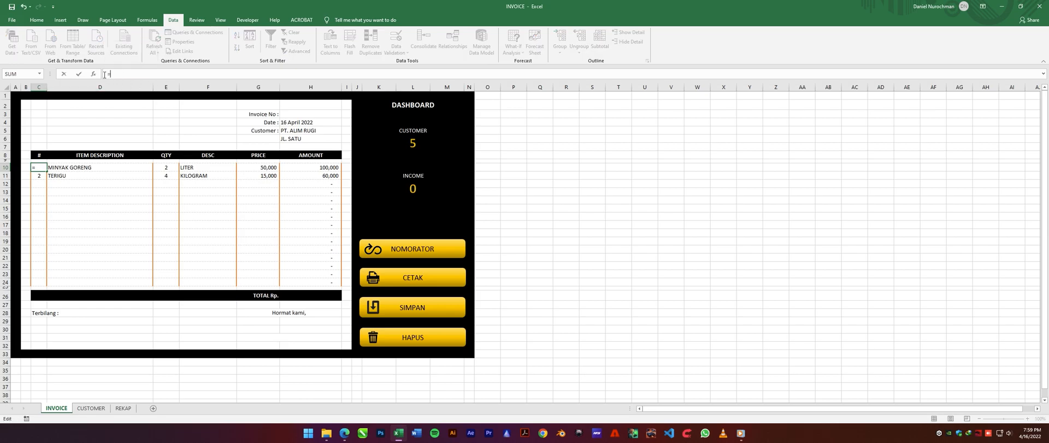
text(IF)
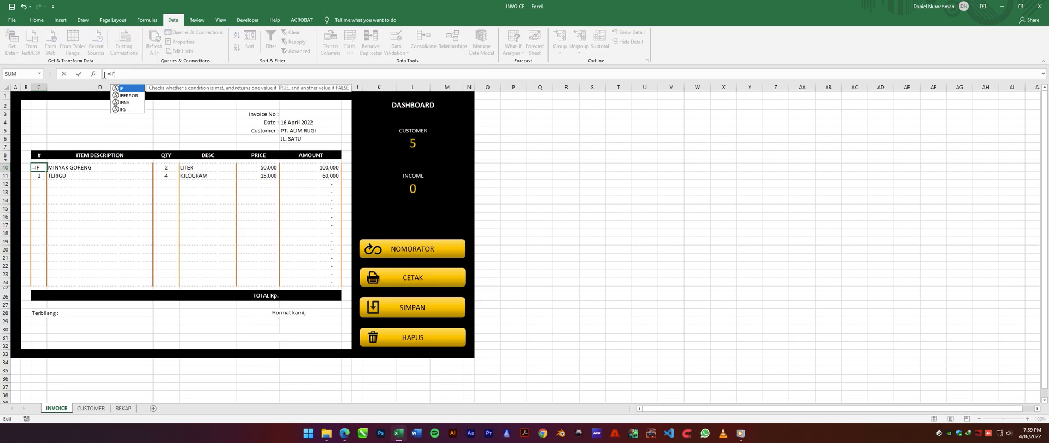
text(()
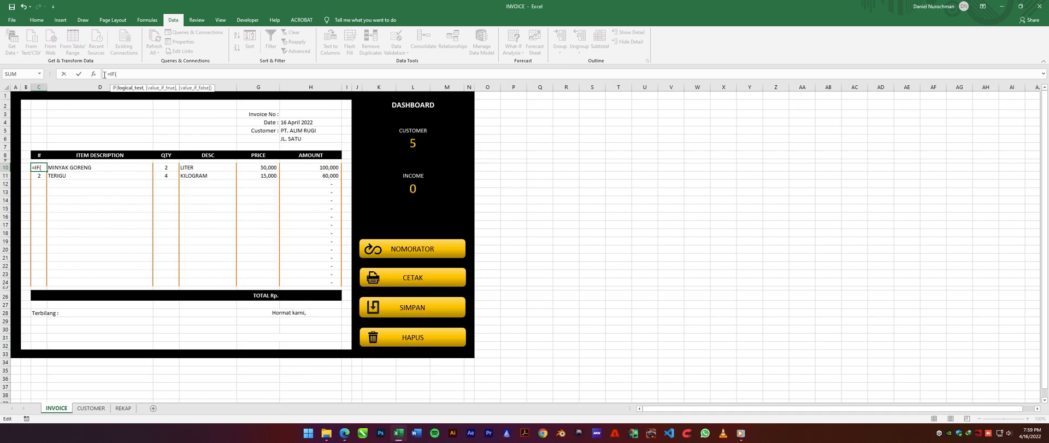
click(97, 168)
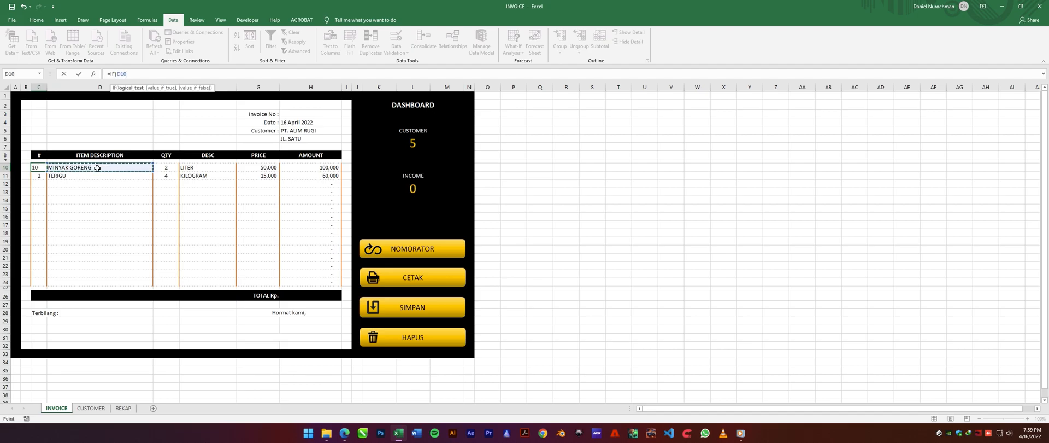
text(<>"",1,""))
key(Return)
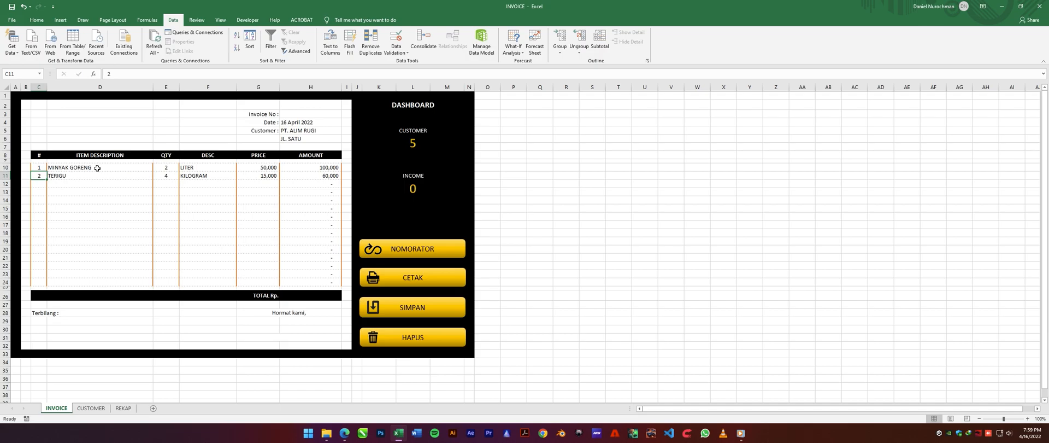
Step: Test the numbering formula by deleting the MINYAK GORENG description in D10, and undo the deletion
click(97, 167)
key(Delete)
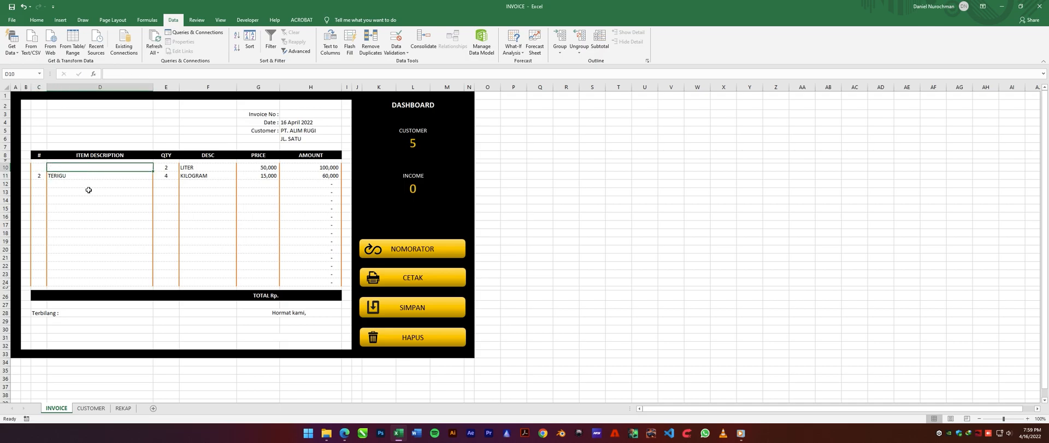
key(ctrl+z)
click(74, 175)
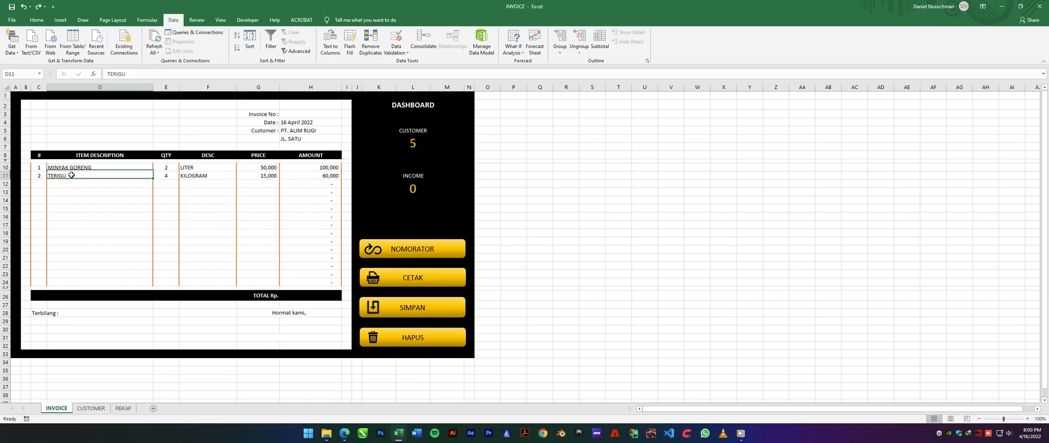
Step: Copy the numbering formula from C10 to C11 and change it to =IF(D11<>"",C10+1,"")
click(39, 175)
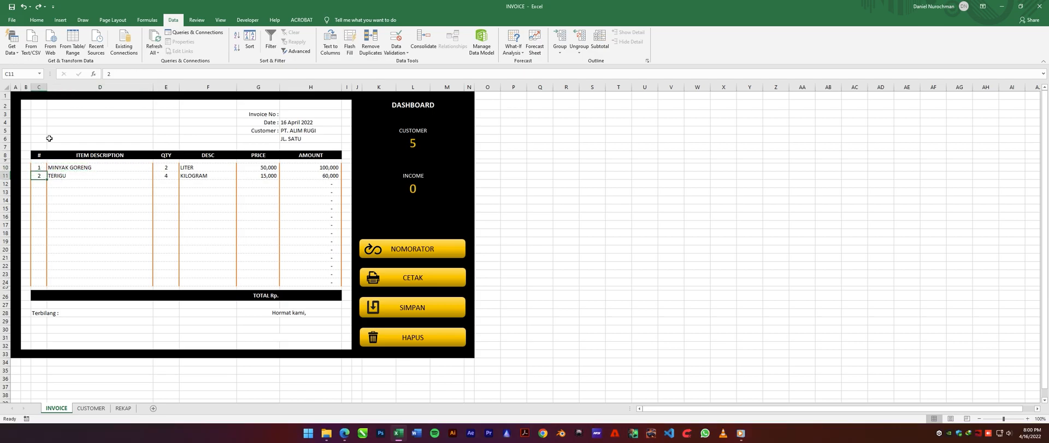
click(42, 169)
drag(42, 171, 42, 179)
click(40, 176)
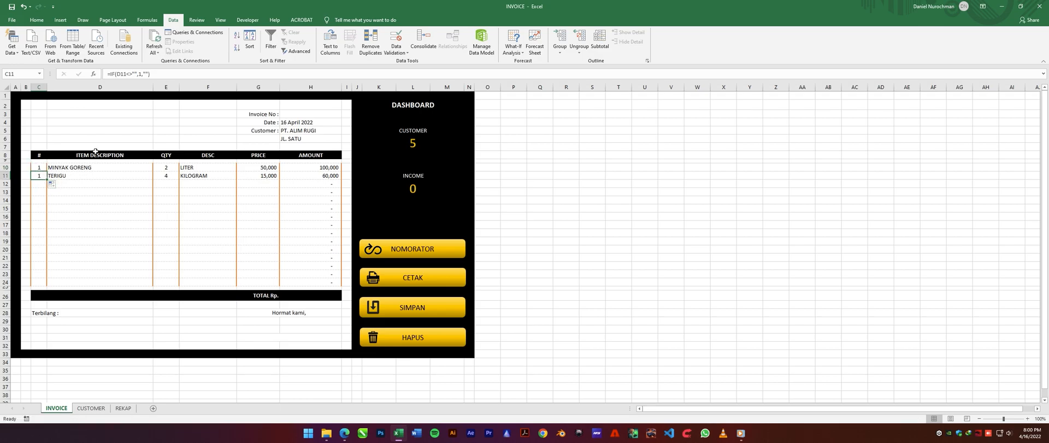
click(139, 74)
click(41, 169)
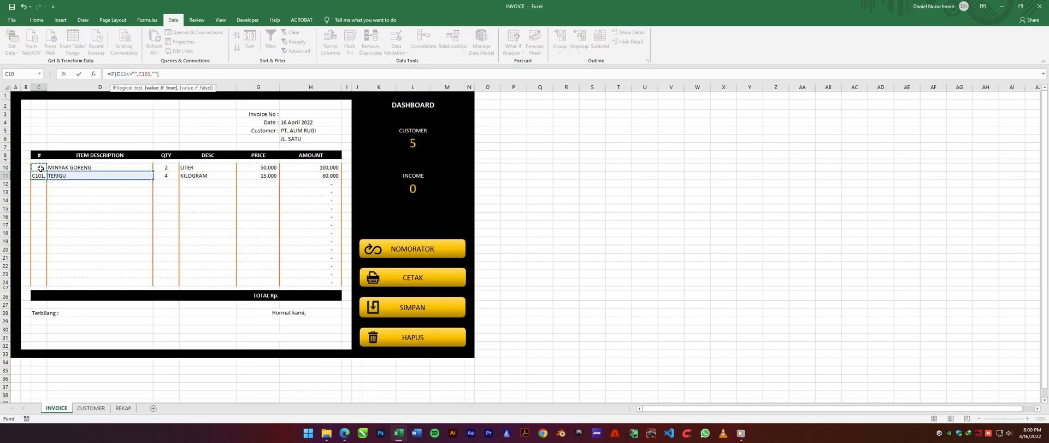
key(ctrl+Return)
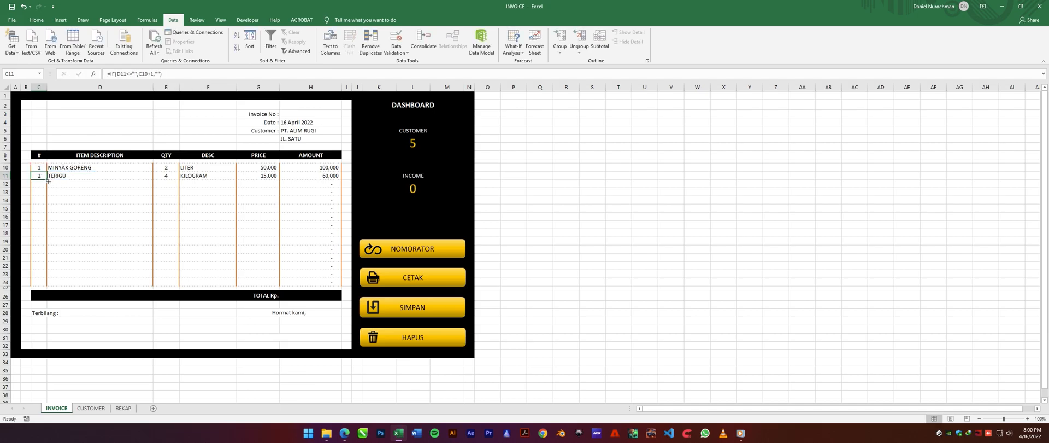
Step: Fill the numbering formula from C11 down to the last item row, C24
drag(48, 181, 49, 285)
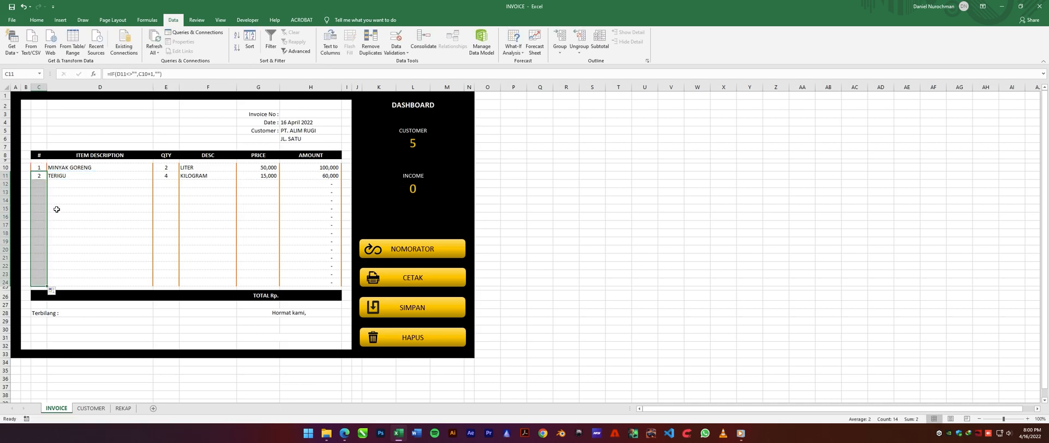
click(62, 176)
click(69, 183)
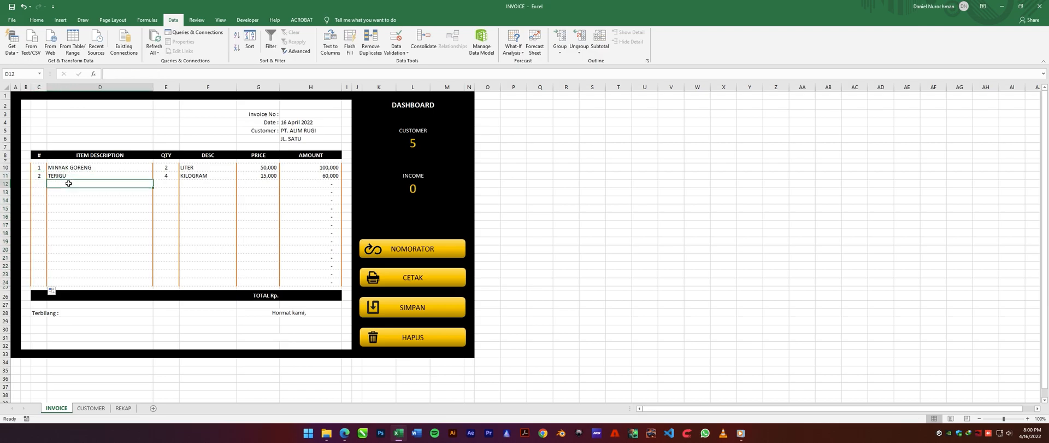
Step: Clear the TERIGU item's description, quantity, unit and price in D11:G11 to test the automatic row numbering
drag(105, 175, 269, 176)
key(Delete)
click(116, 201)
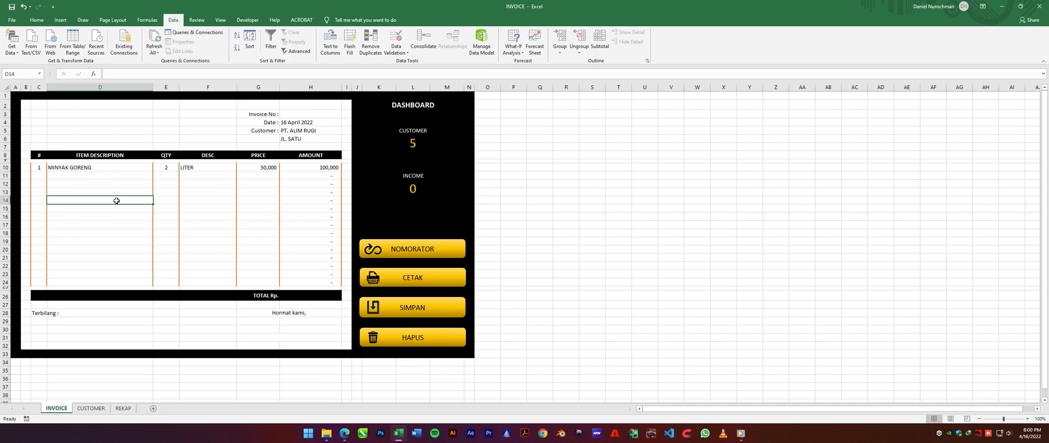
click(93, 168)
click(43, 168)
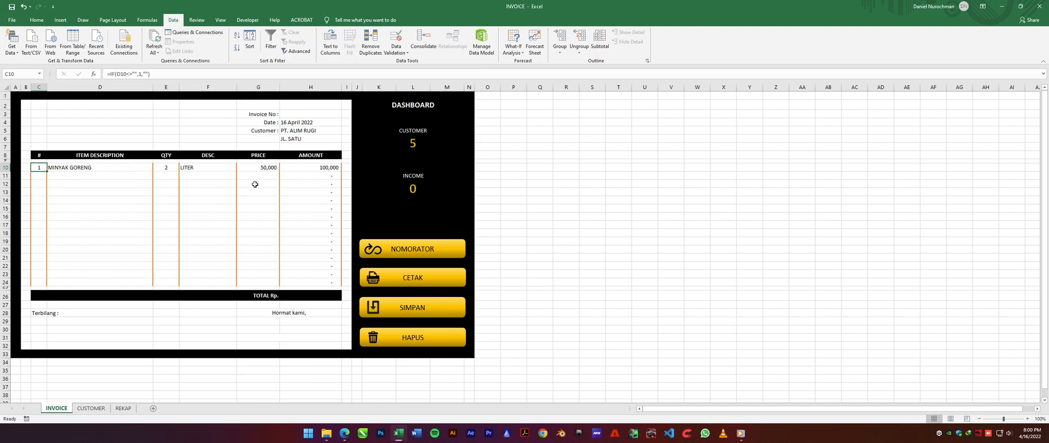
Step: Replace the amount formula in H10 with =IF(G10<>"",G10*E10,"") so rows without a price stay blank
drag(327, 175, 326, 279)
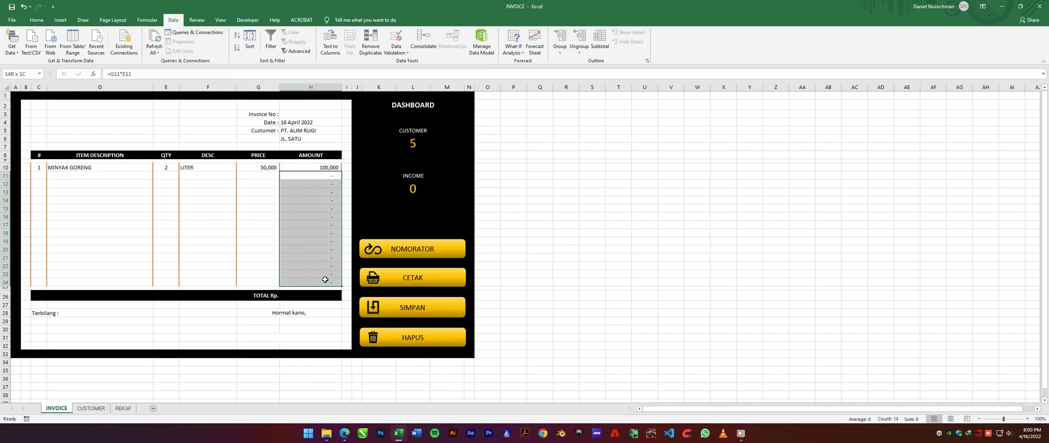
click(321, 209)
click(323, 169)
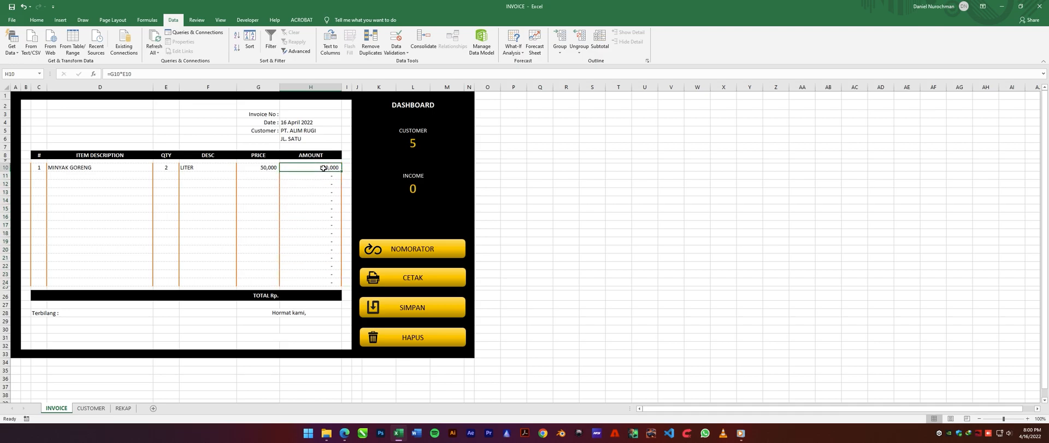
click(128, 73)
drag(131, 73, 112, 73)
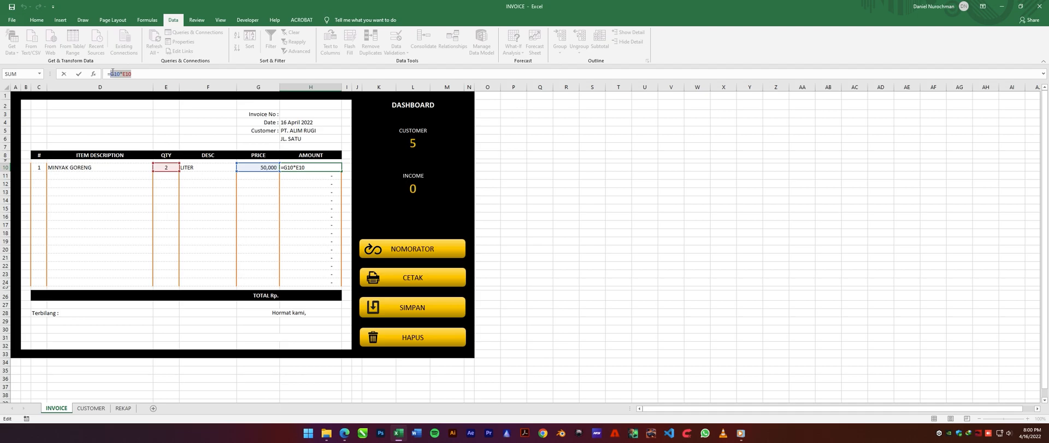
text(IF()
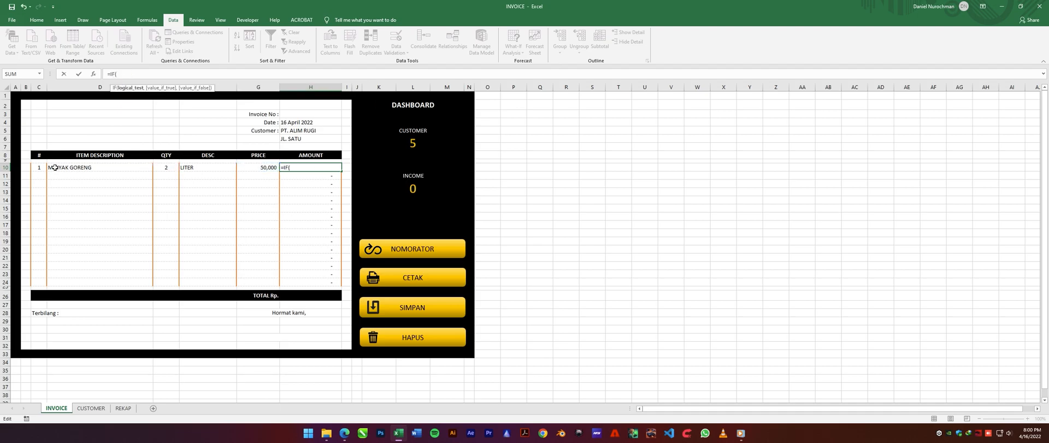
click(254, 168)
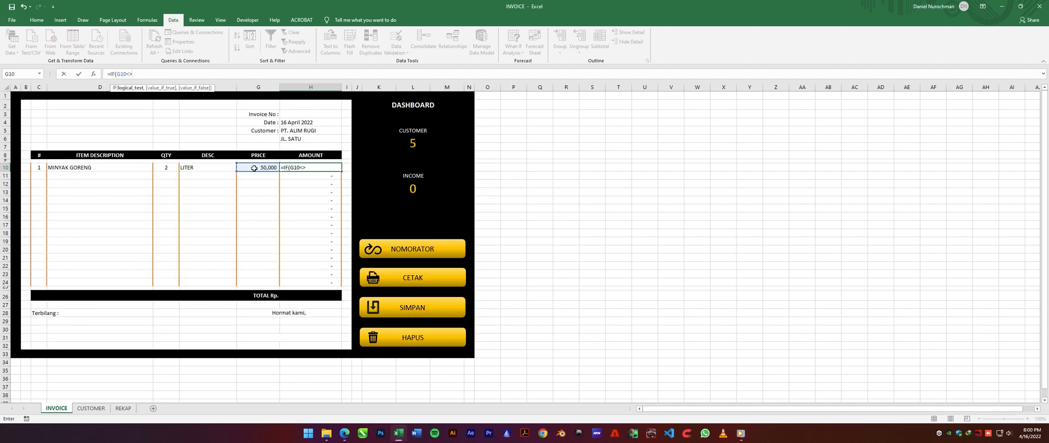
text(<>"",)
click(250, 168)
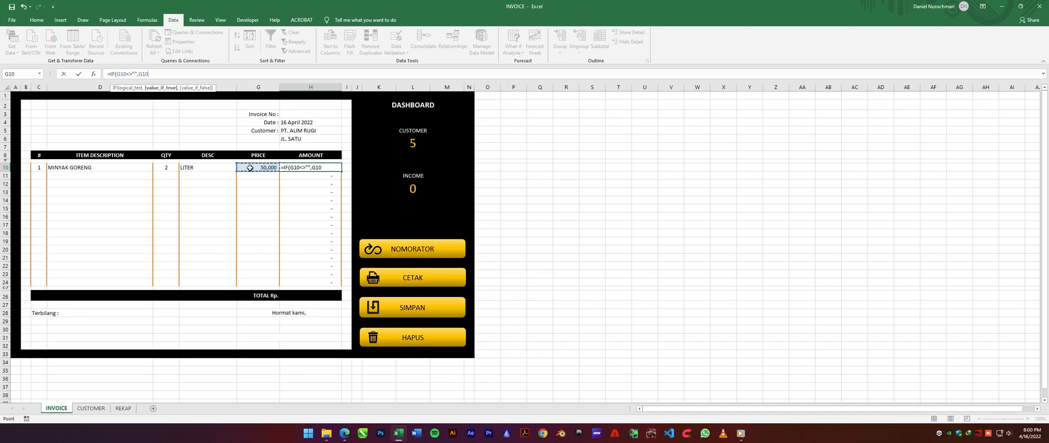
text(*)
click(163, 168)
text(,)
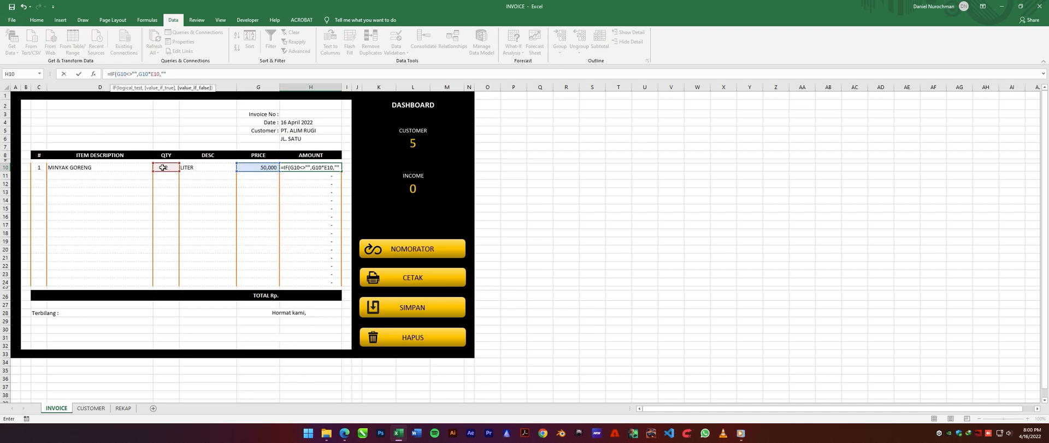
text(""))
key(Return)
Step: Fill the amount formula from H10 down to the last item row, H24
click(331, 169)
drag(339, 173, 339, 284)
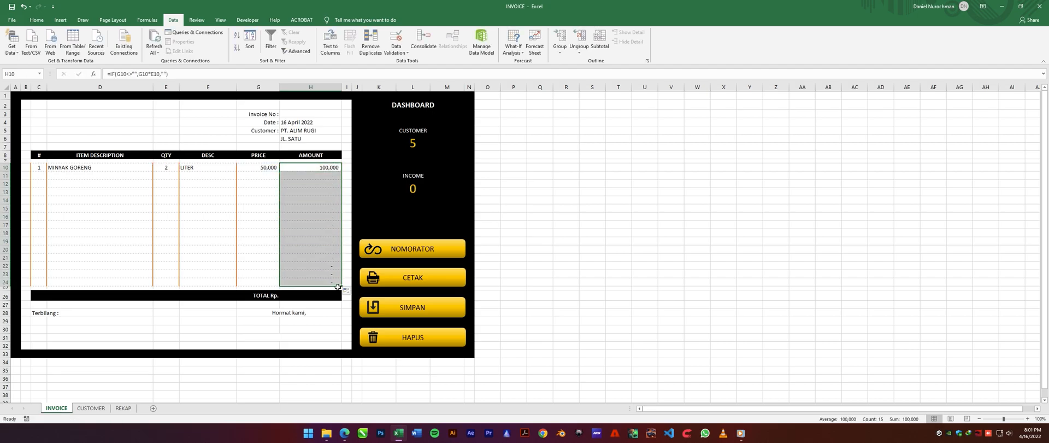
click(167, 176)
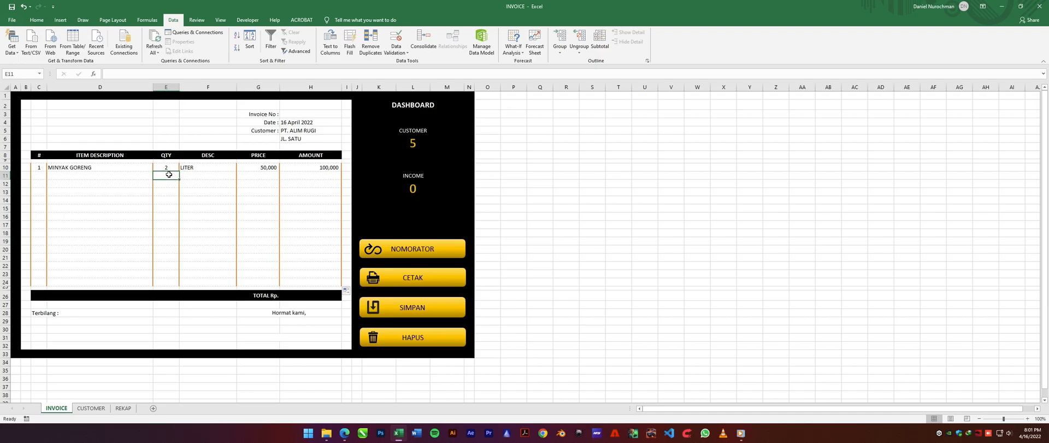
Step: Enter TERIGU as the second invoice item in row 11, with quantity 5, unit KG and price 15,000
click(58, 175)
text(TE)
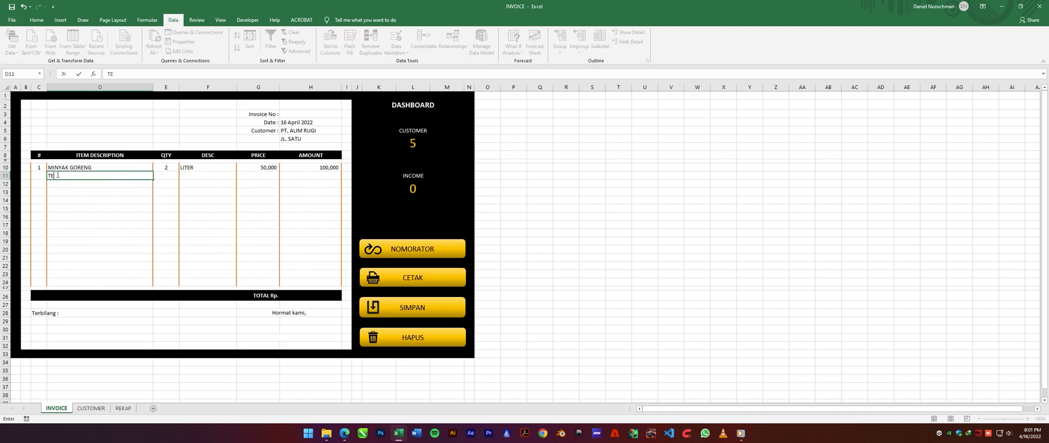
text(RIGU)
key(Tab)
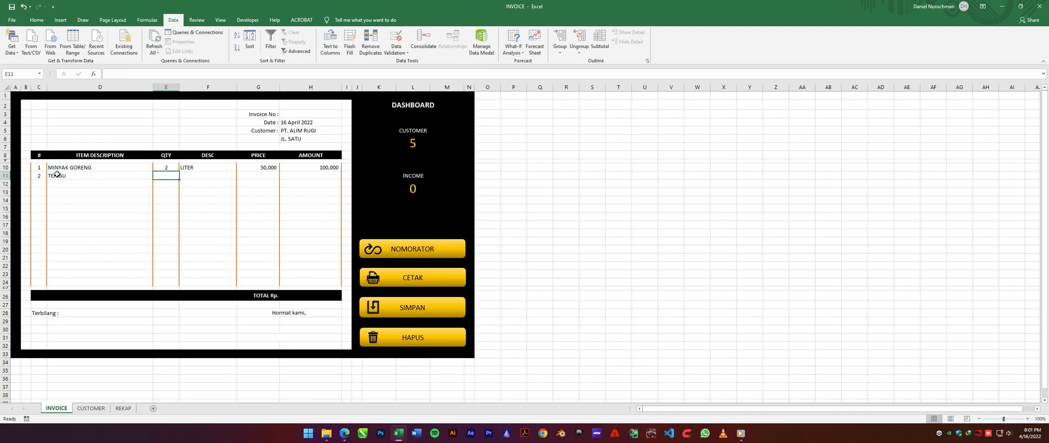
text(5)
key(Tab)
text(KG)
key(Tab)
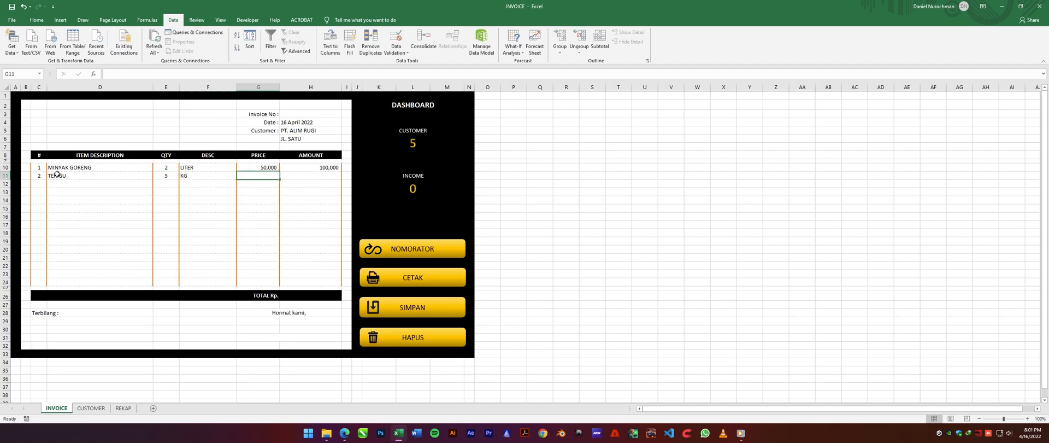
text(1500)
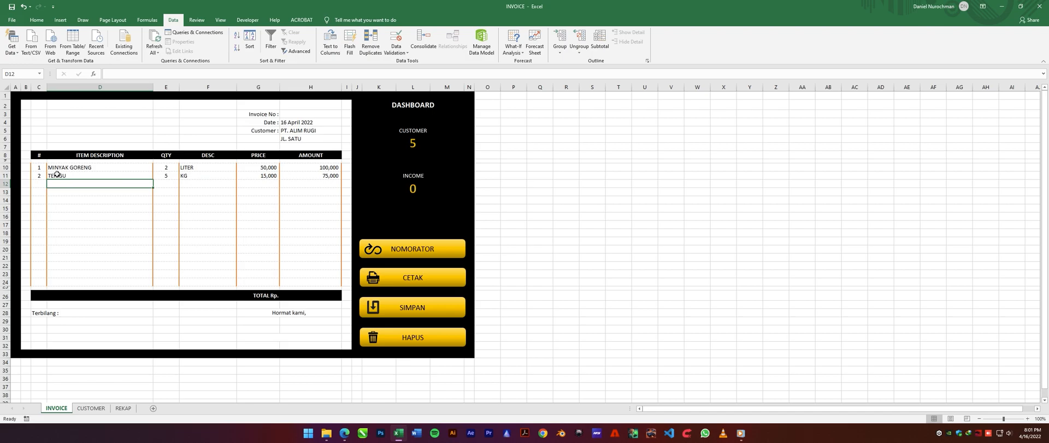
Step: Enter ROKO MARLBORO as the third invoice item in row 12, with quantity 1, unit BUNGKUS and price 35,000
text(ROKO MARLBORO)
key(Tab)
text(1)
key(Tab)
text(BUNGKUS)
key(Tab)
key(Return)
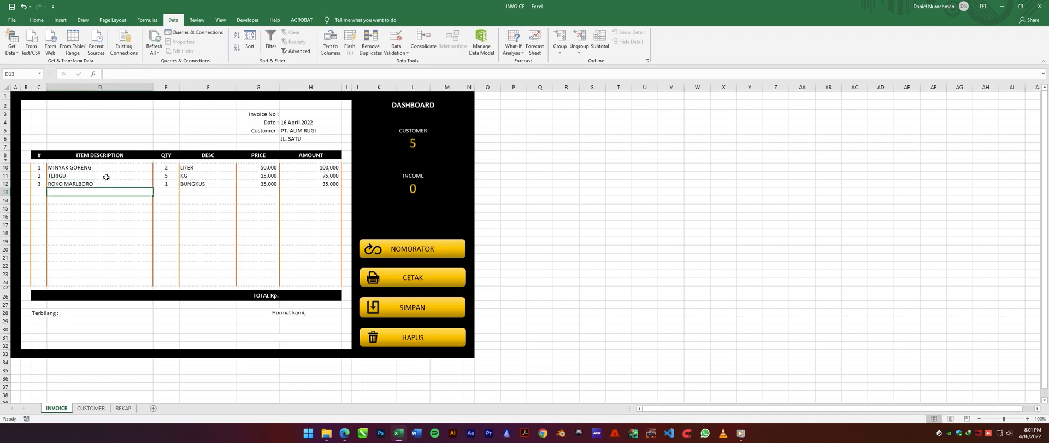
Step: Clear the description, quantity, unit and price of all three test items in D10:G12
drag(108, 177, 256, 186)
key(Delete)
drag(91, 170, 255, 170)
key(Delete)
click(208, 190)
click(133, 213)
click(131, 174)
Step: Enter a SUM formula in the TOTAL Rp. cell H26 that adds up the item rows of the AMOUNT column
click(37, 20)
click(45, 312)
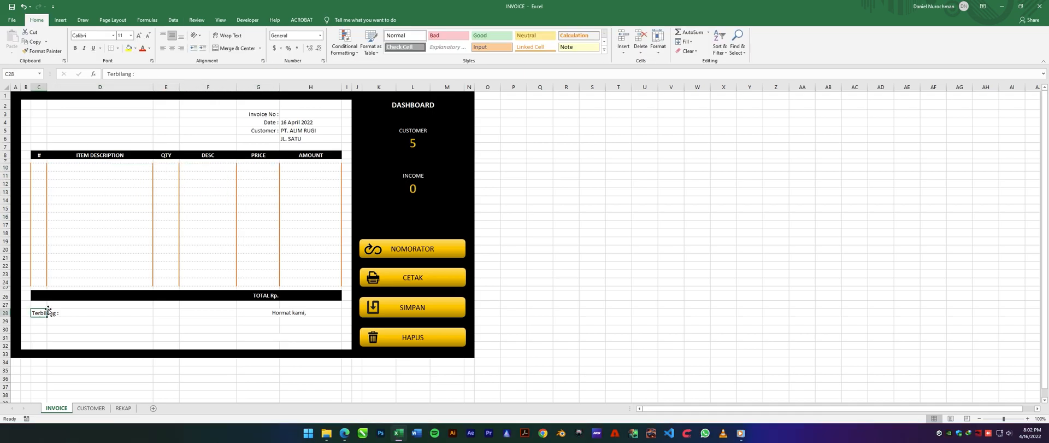
click(296, 294)
text(=)
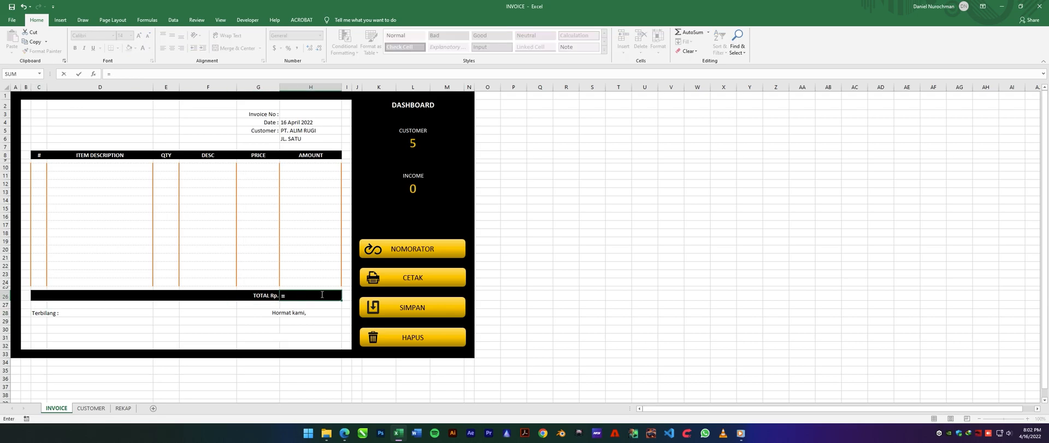
text(S)
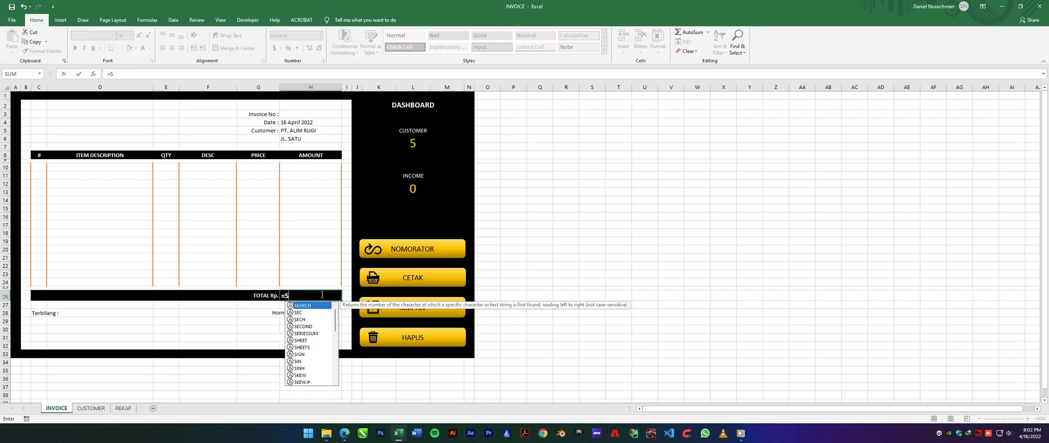
text(UM()
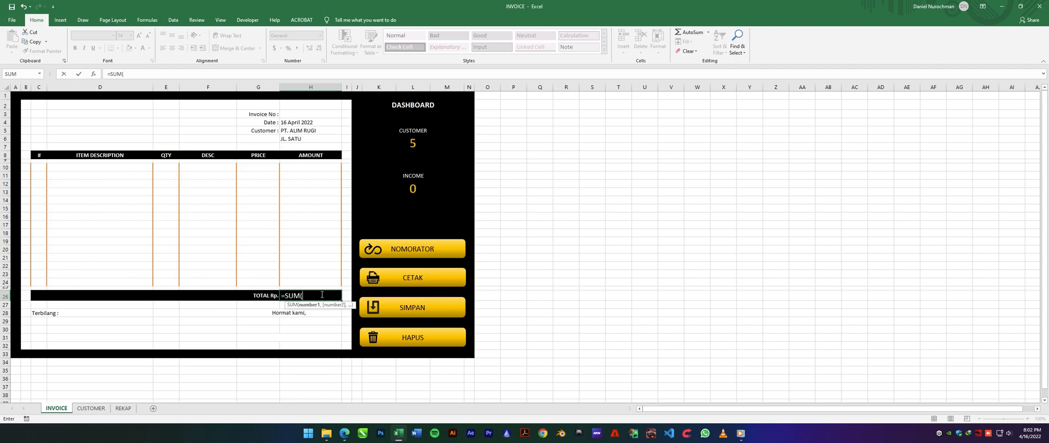
drag(304, 164, 311, 285)
key(Return)
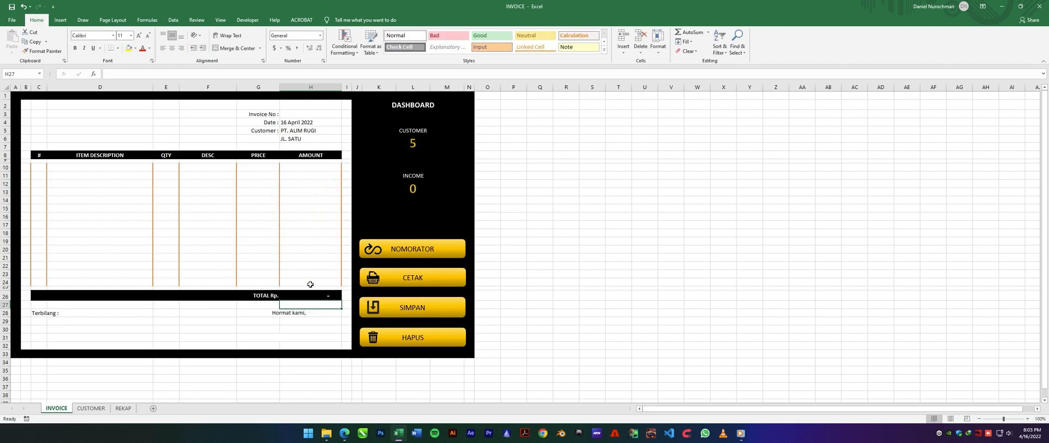
Step: Wrap the TOTAL Rp. formula in H26 in an IF that leaves it blank at zero: =IF(SUM(H10:H24)=0,"",SUM(H10:H24))
key(Up)
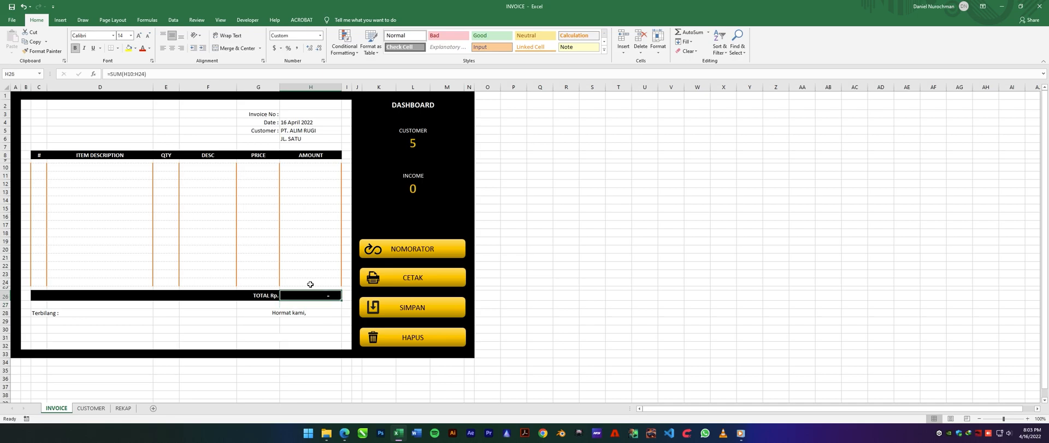
click(121, 73)
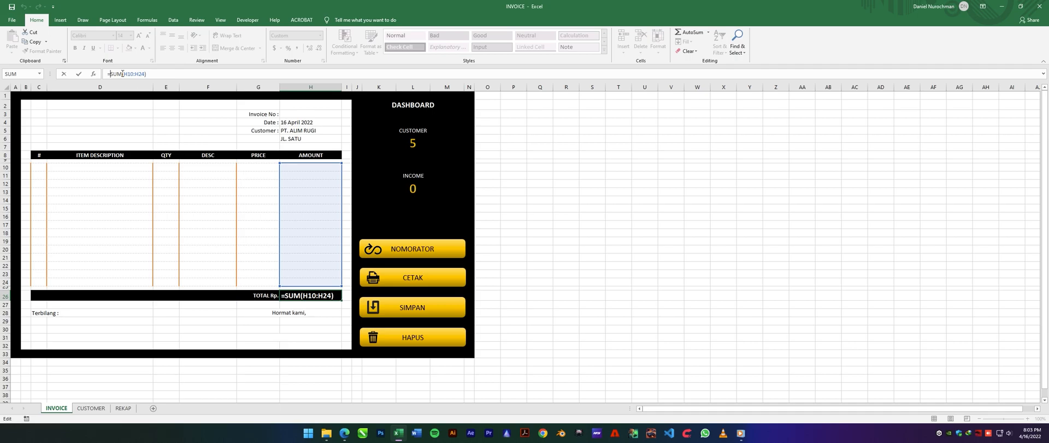
text(IF()
click(176, 74)
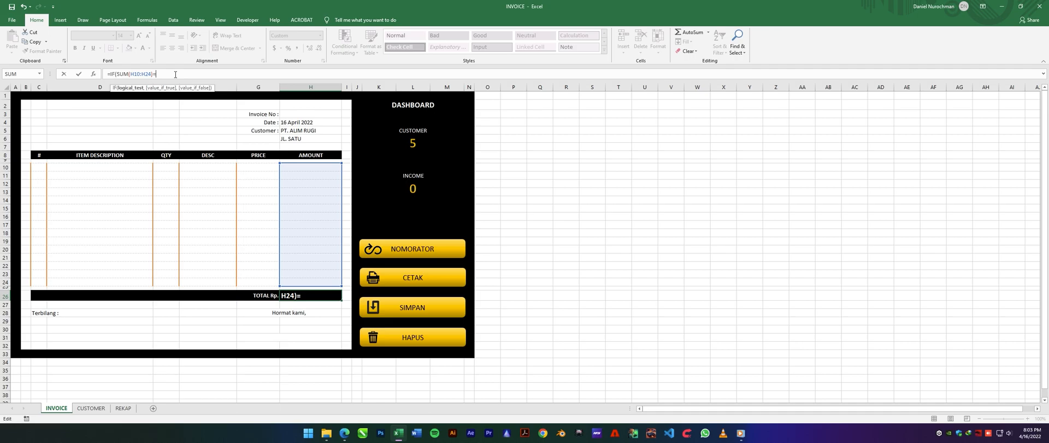
text(=0,"",)
drag(154, 74, 115, 74)
key(ctrl+c)
click(200, 72)
key(ctrl+v)
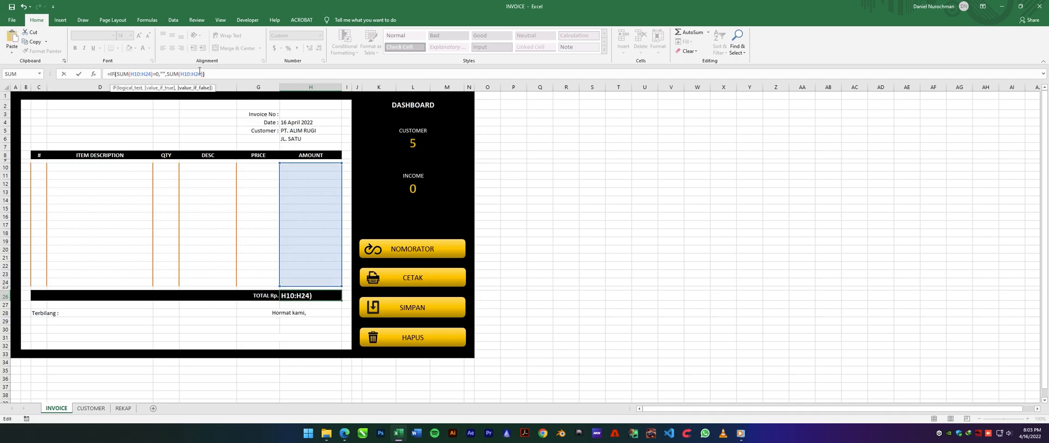
key(Return)
key(Up)
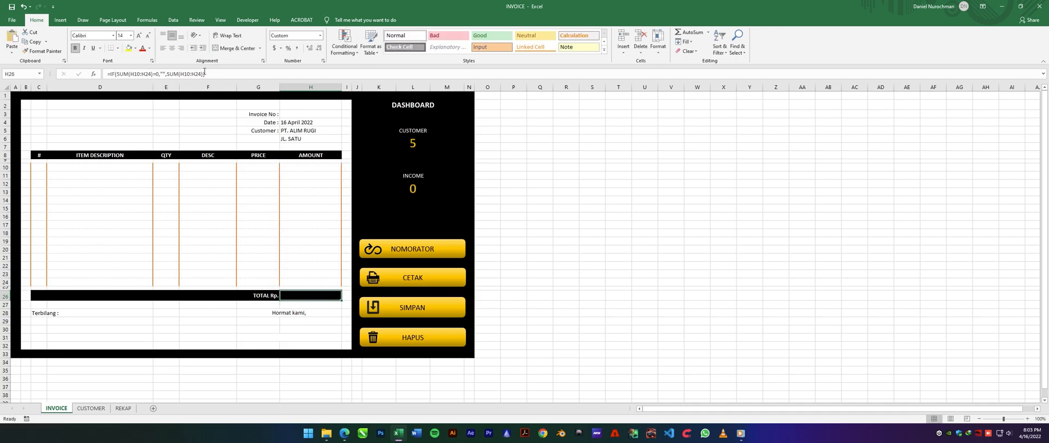
Step: Enter MINYAK GORENG as the first invoice item in row 10, with quantity 2, unit LITER and price 50,000
click(77, 168)
text(MINYAK)
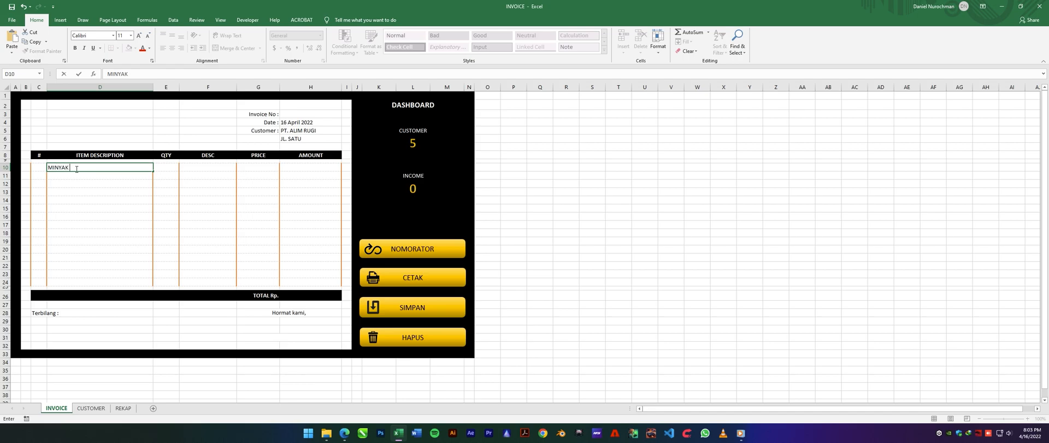
text( GORENG)
key(Tab)
text(2)
key(Tab)
text(LITER)
key(ctrl+Return)
key(Tab)
text(50000)
key(Return)
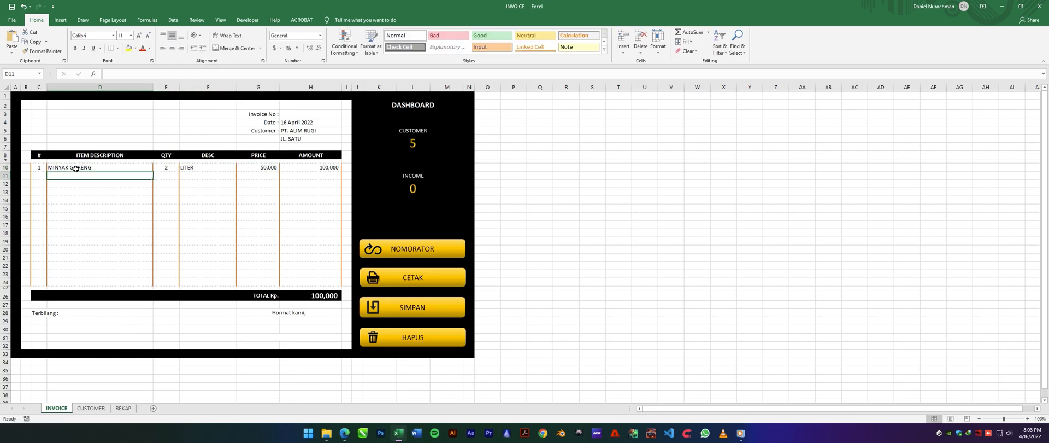
Step: Enter TERIGU as the second invoice item in row 11, with quantity 5, unit KG and price 15,000
text(TERIGU)
key(Tab)
text(5)
key(Tab)
text(KG)
key(Tab)
text(15,0)
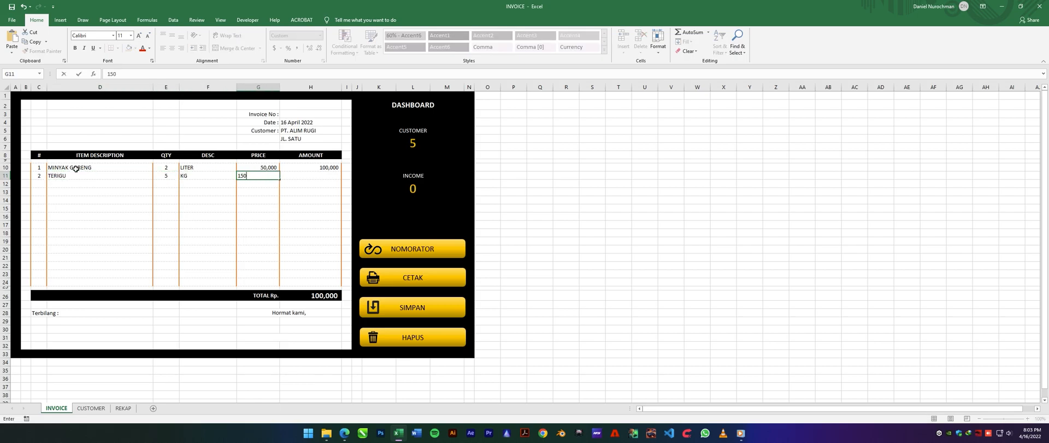
text(00)
key(Return)
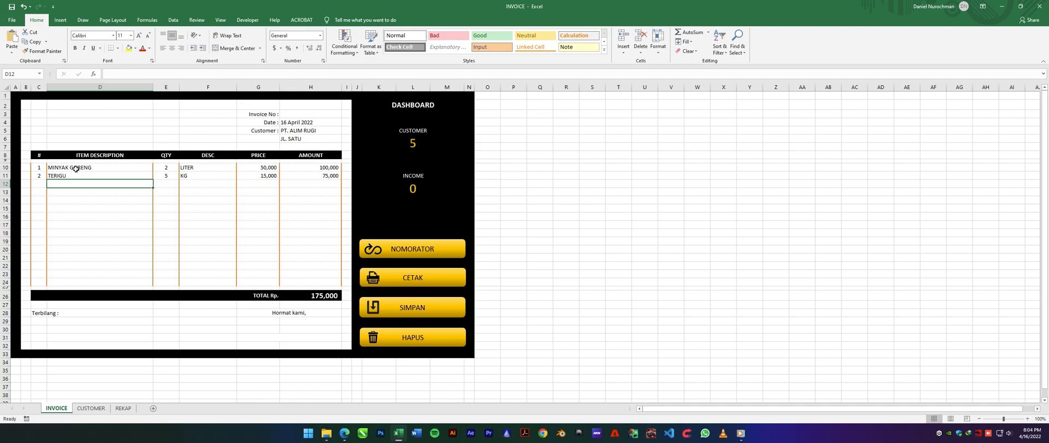
Step: Open the Visual Basic editor and insert a new code module into the INVOICE.xlsm project
click(38, 314)
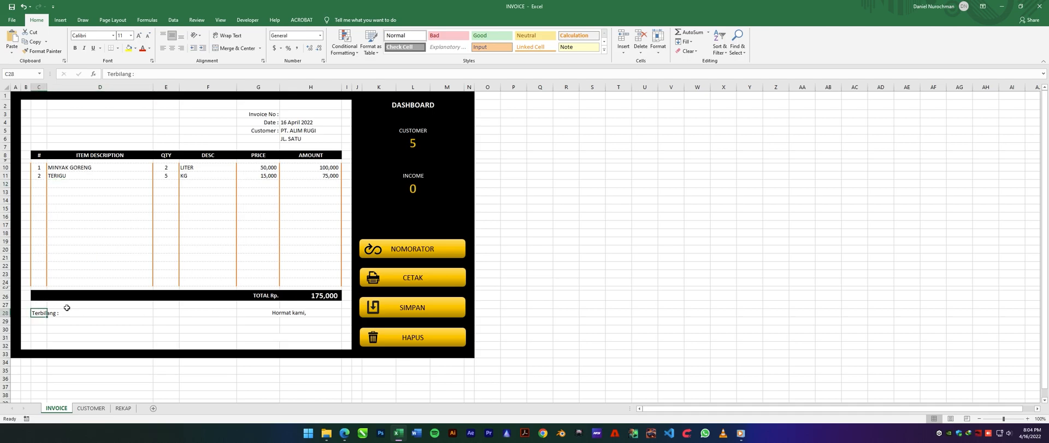
click(239, 20)
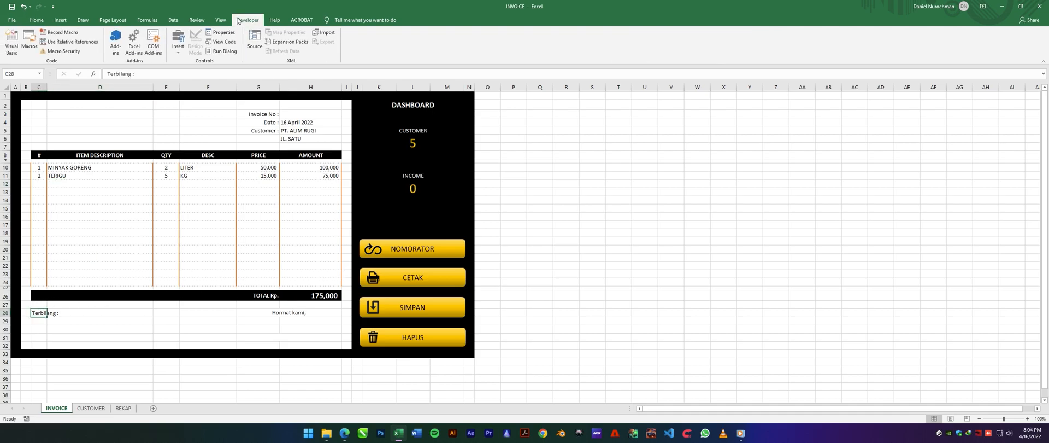
click(9, 49)
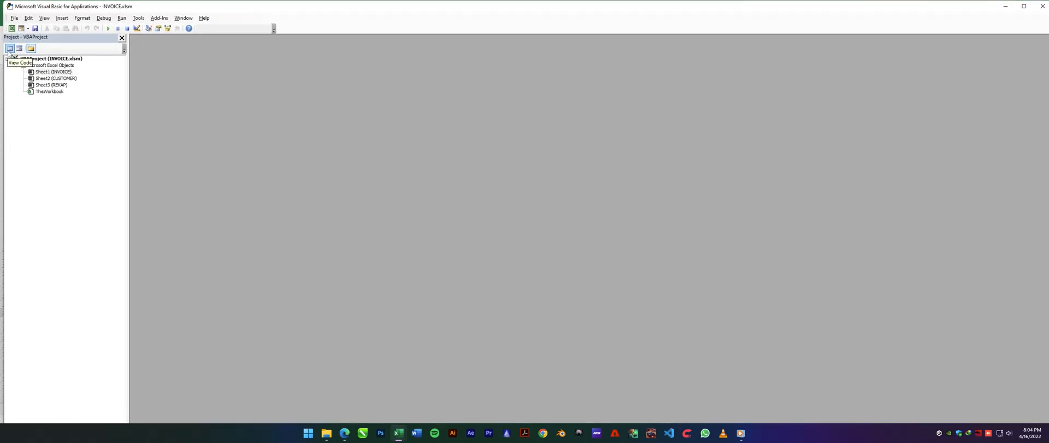
right_click(48, 98)
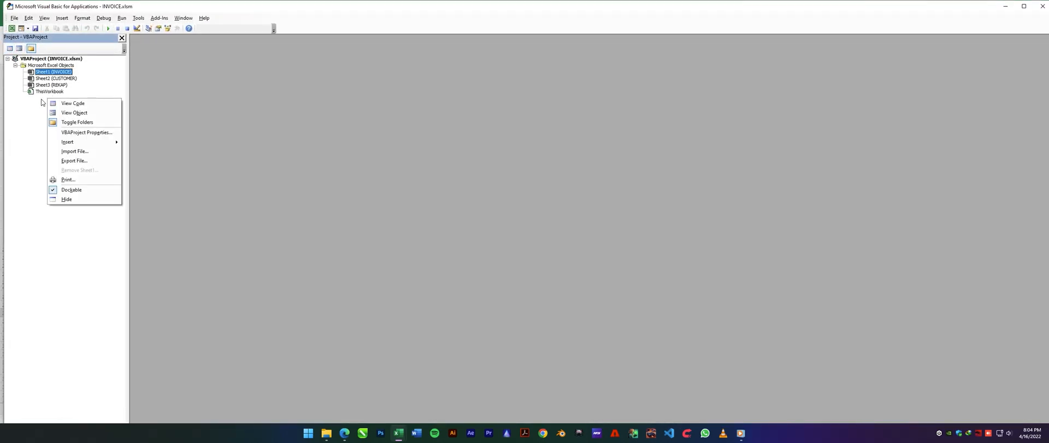
mouse_move(84, 143)
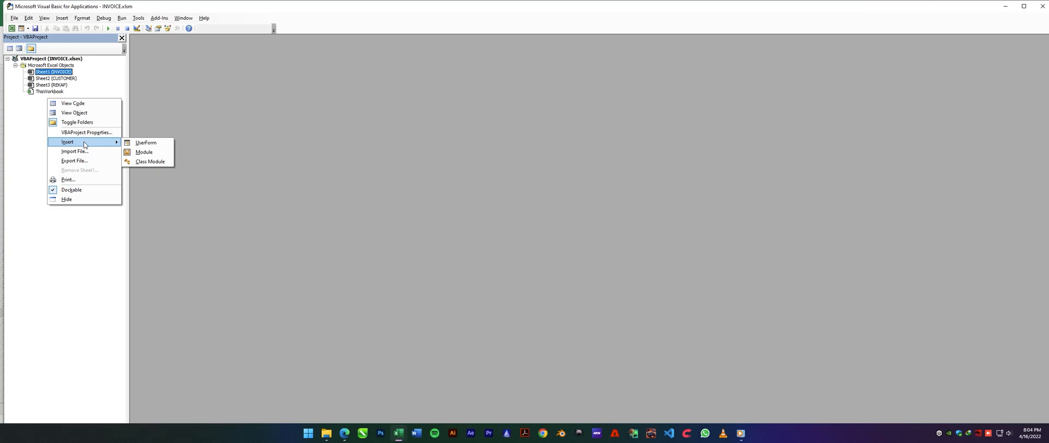
click(144, 152)
click(44, 105)
click(170, 55)
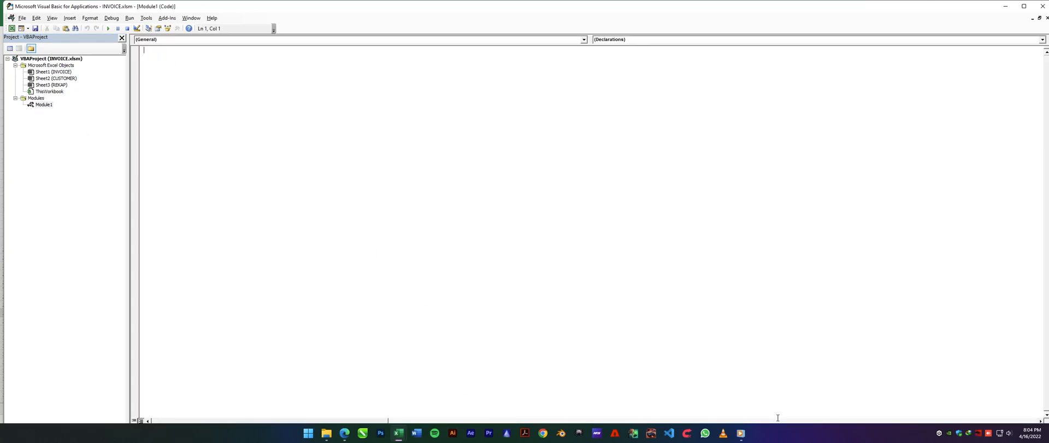
Step: Switch to the desktop, open New Text Document in Notepad and find the terbilang function code
key(super+d)
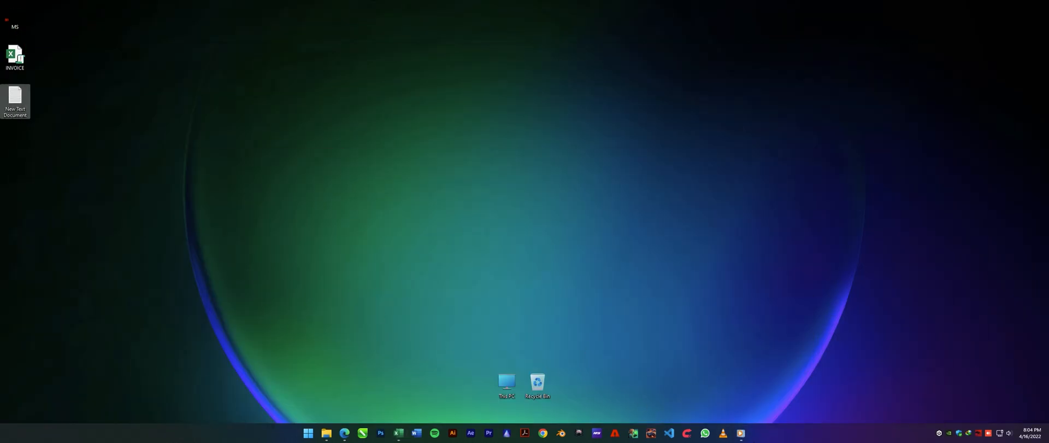
right_click(742, 432)
click(710, 410)
double_click(22, 110)
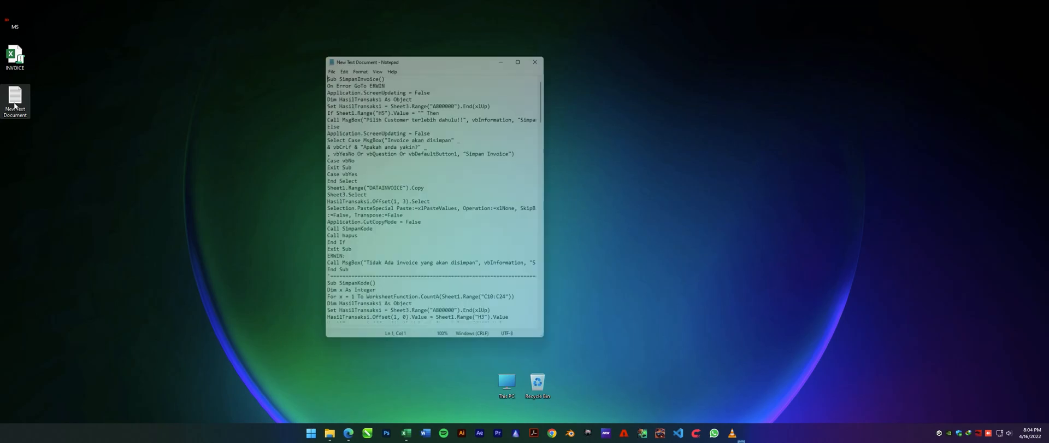
scroll(384, 193, down, 15)
scroll(384, 194, down, 15)
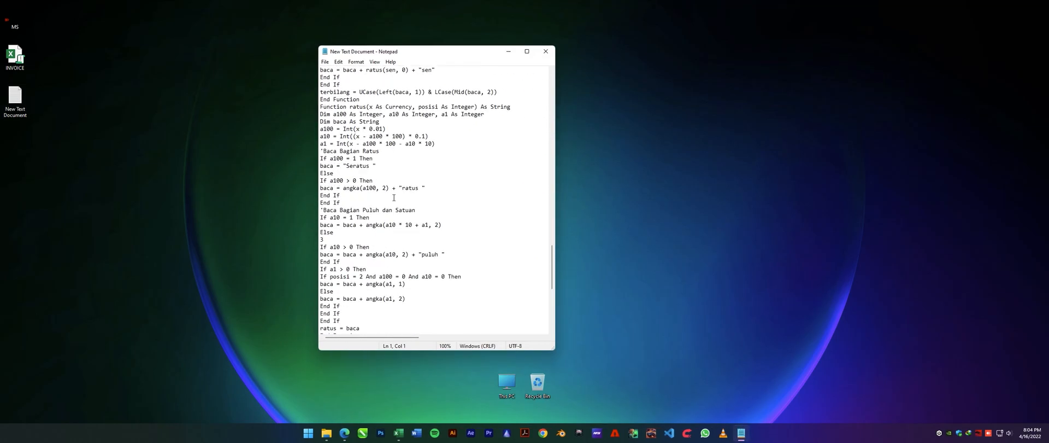
Step: Copy the code from the separator line above Public Function terbilang through the angka function and paste it into Module1
click(374, 310)
scroll(374, 306, up, 15)
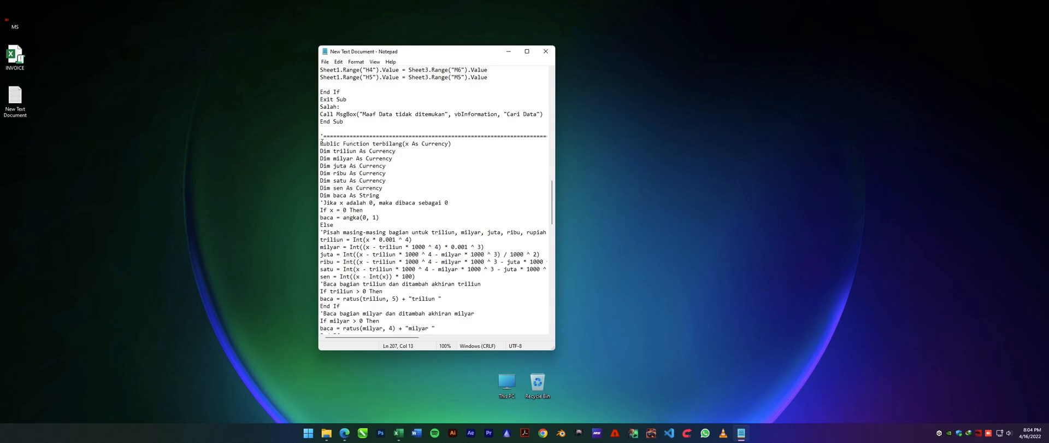
shift+click(320, 138)
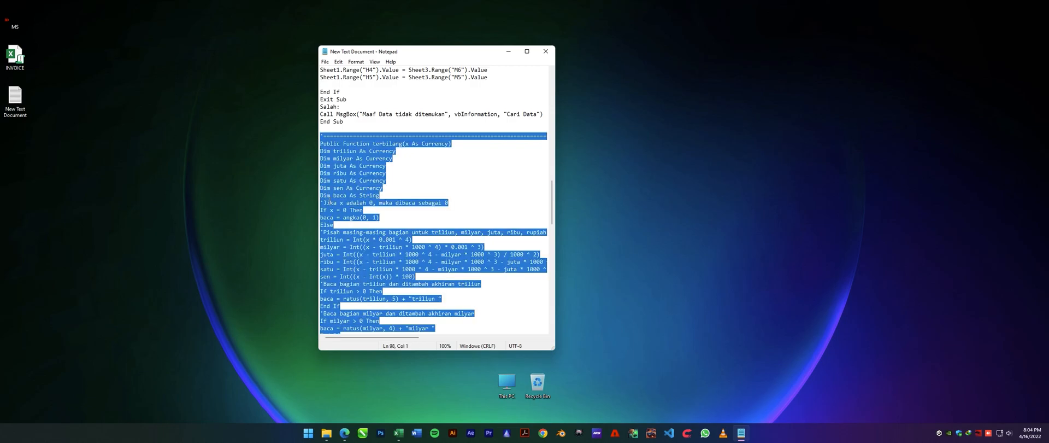
click(402, 434)
click(444, 396)
key(ctrl+v)
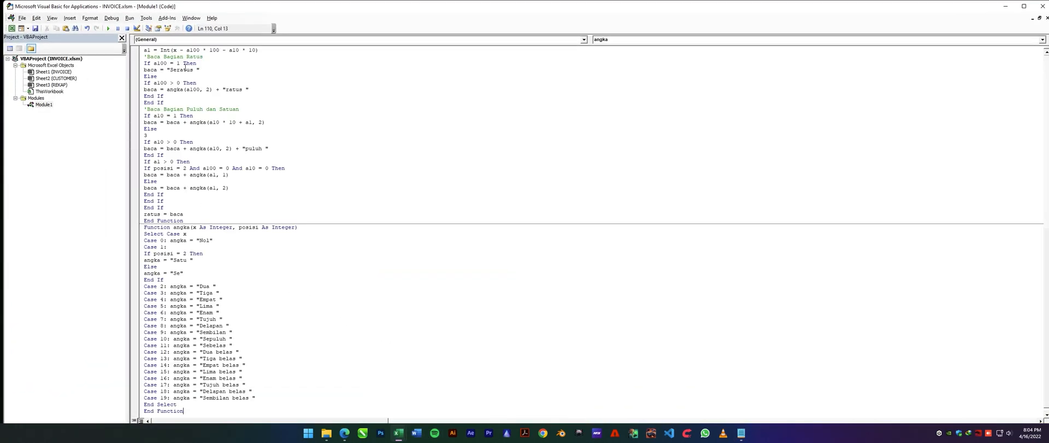
Step: Review the pasted terbilang function in Module1, save the project and return from the Visual Basic editor to the workbook
click(212, 123)
scroll(212, 123, up, 18)
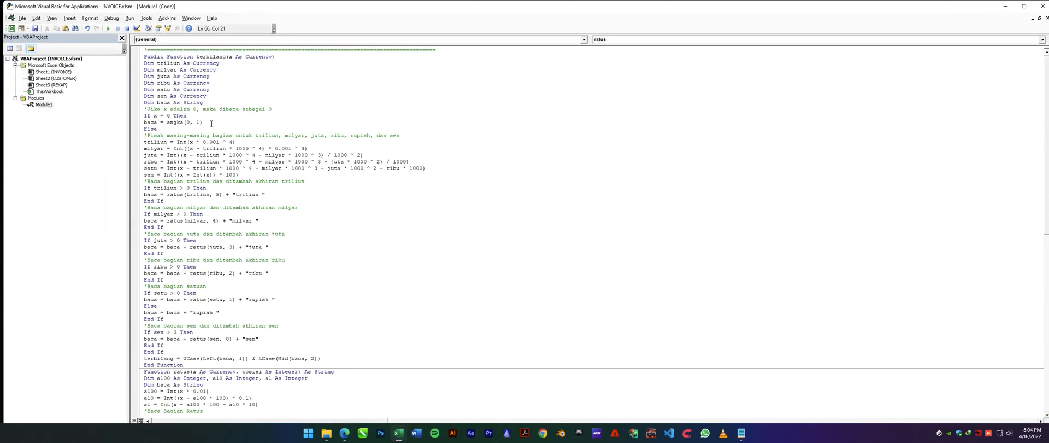
double_click(213, 56)
click(200, 102)
click(36, 28)
click(1042, 6)
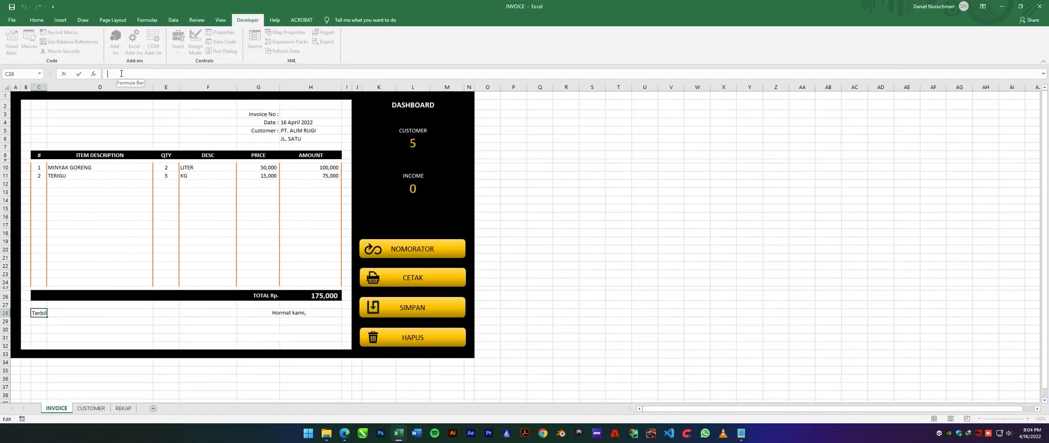
Step: Turn the Terbilang label in C28 into a formula that spells out the total: ="Terbilang : "&terbilang(H26)
click(64, 314)
click(37, 313)
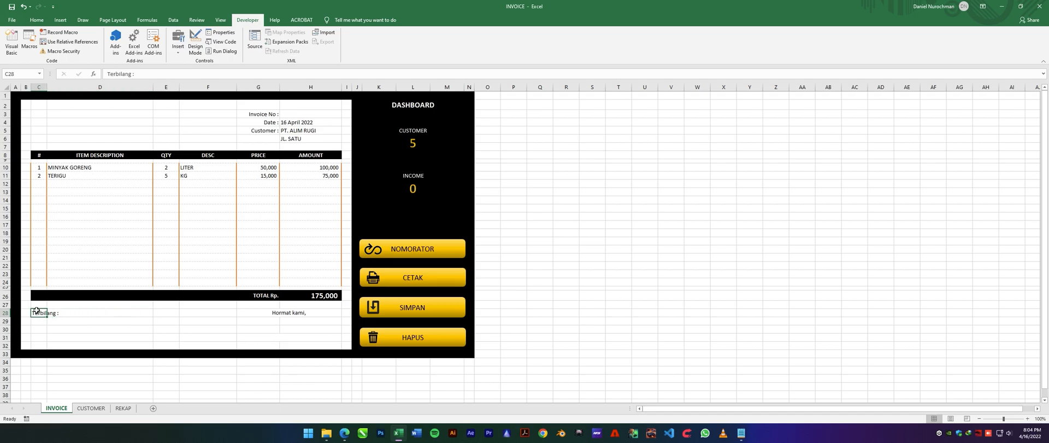
click(144, 72)
click(108, 73)
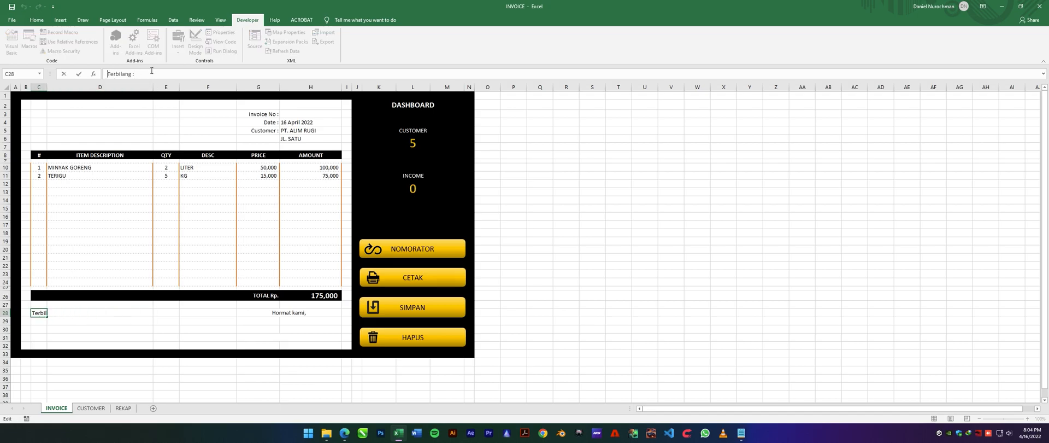
text(=")
click(157, 70)
text("&Terbilan)
double_click(174, 89)
click(321, 296)
text())
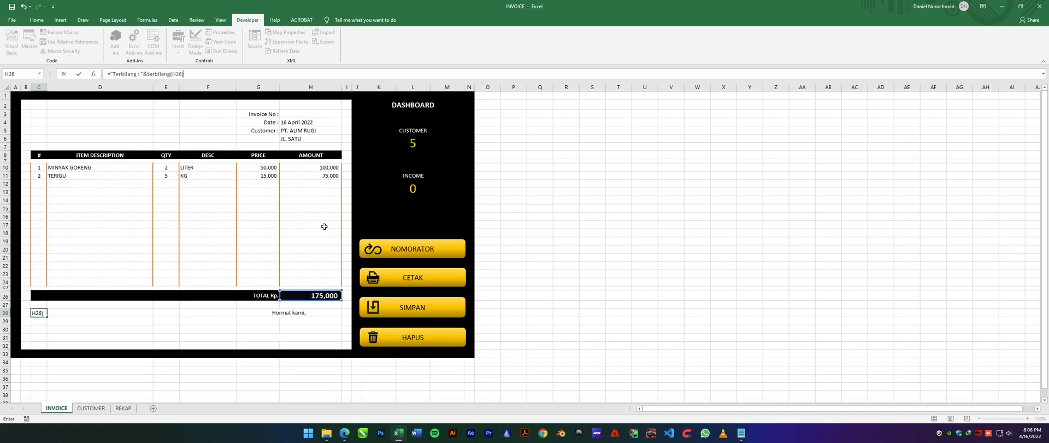
key(Return)
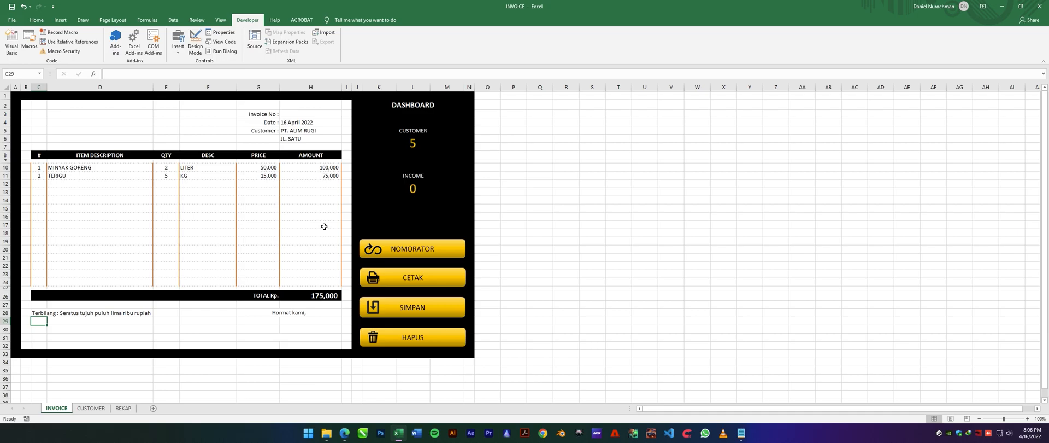
Step: Clear the description, quantity, unit and price of the two test items in rows 10 and 11
drag(68, 169, 281, 179)
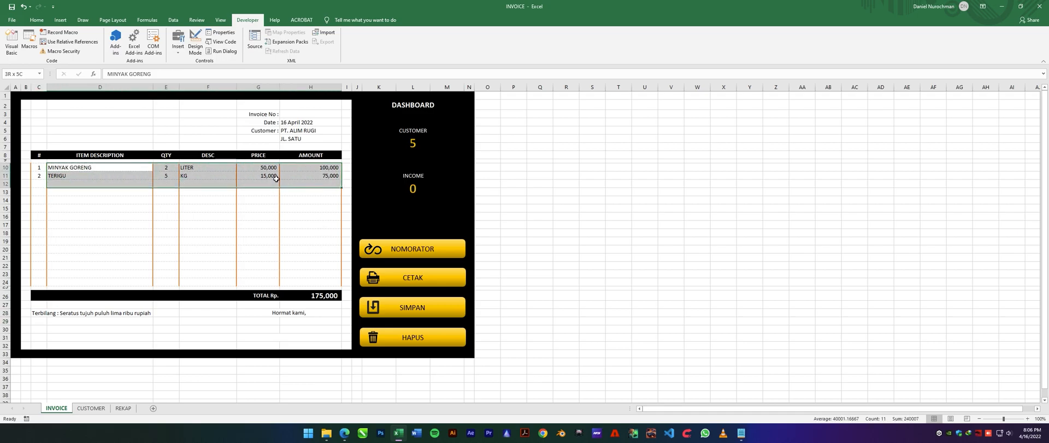
key(Delete)
Step: Wrap the C28 formula in IFERROR with the label as fallback: =IFERROR("Terbilang : "&Terbilang(H26),"Terbilang :")
click(44, 312)
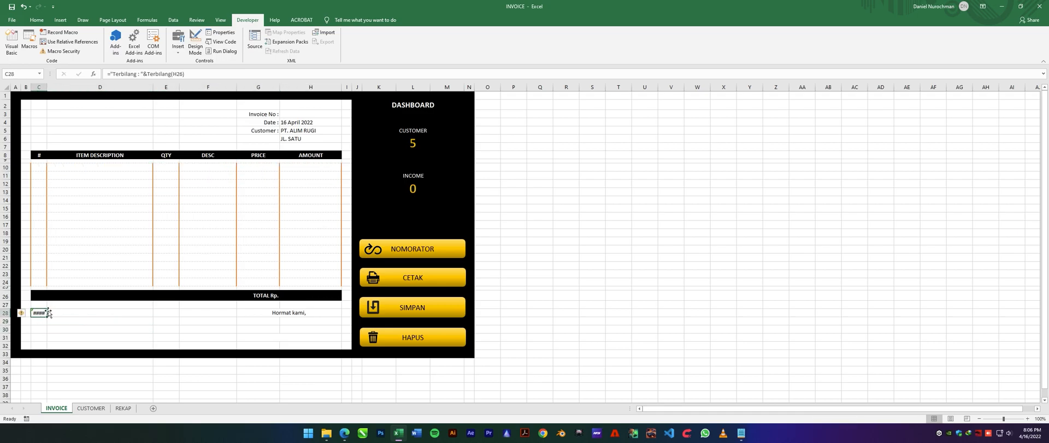
click(110, 74)
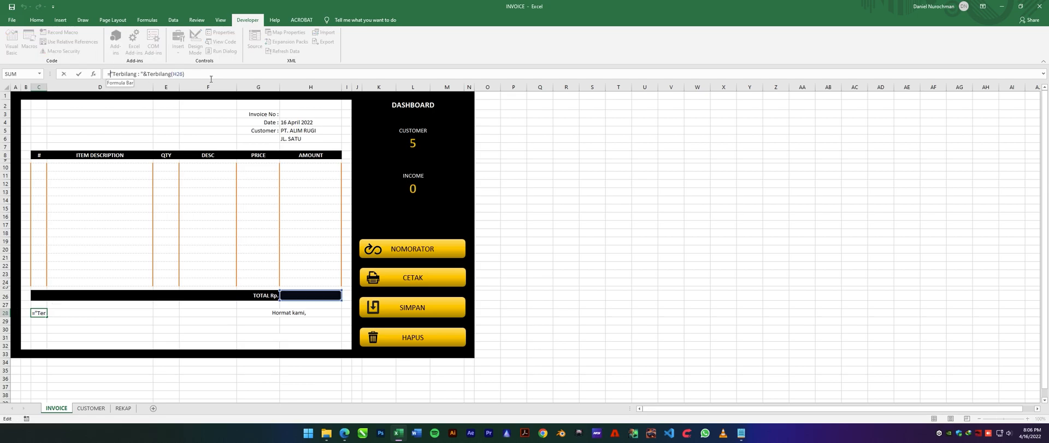
text(IF)
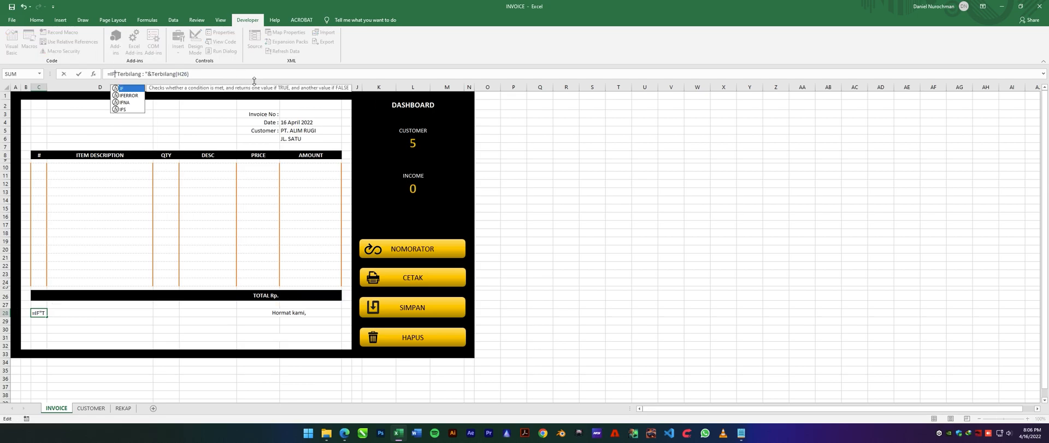
text(ERROR()
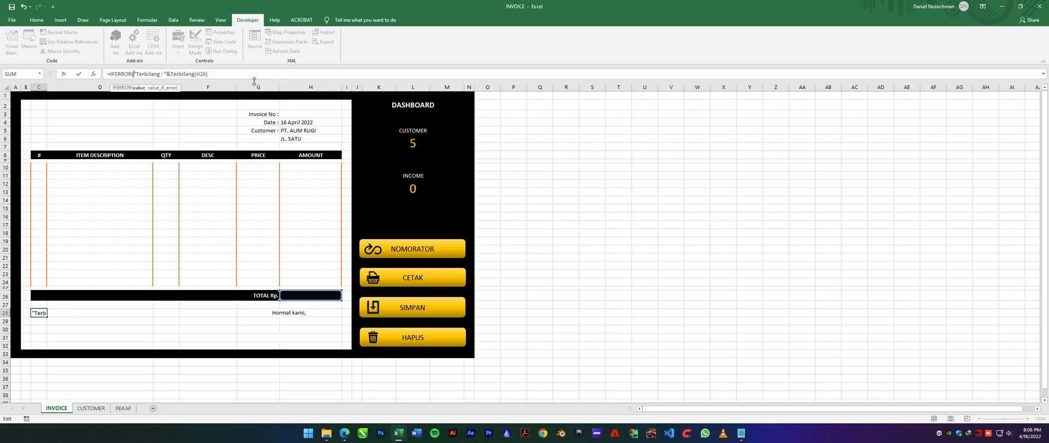
click(238, 75)
text(,)
text("t)
text(Terbilang)
text( :)
text("))
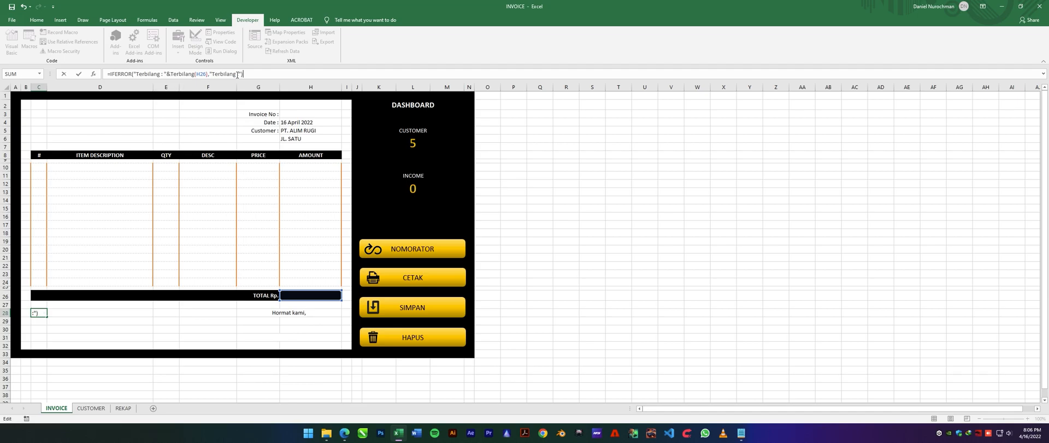
key(Return)
key(Up)
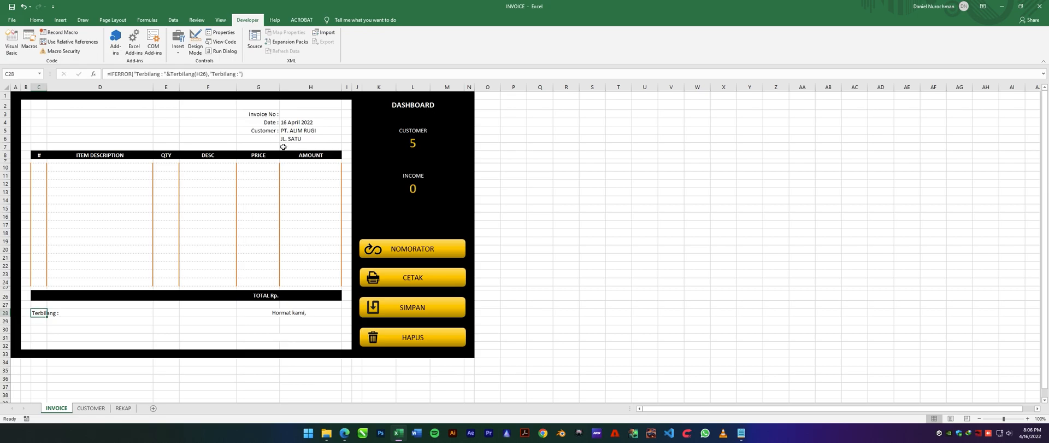
Step: Enter Minyak Goreng as the first invoice item in row 10, with quantity 2, unit LITER and price 50,000
click(82, 169)
text(Minyak Goreng)
key(Tab)
text(2)
key(Tab)
text(LITER)
key(Tab)
text(50000)
key(Return)
Step: Fill row 11 with the item TERIGU, quantity 5, unit KG and price 15,000
text(TERIGU)
key(Tab)
text(5)
key(Tab)
text(KG)
key(Tab)
text(15000)
key(Return)
Step: Enter MARLBORO as the third invoice item in row 12, with quantity 1, unit BUNGKUS and price 35,000
text(MARLBORO)
key(Tab)
text(1)
key(Tab)
text(BUN)
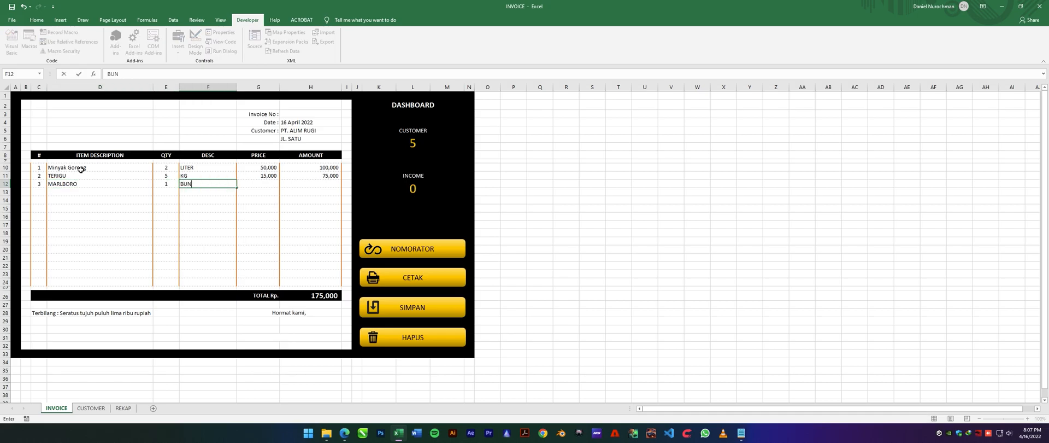
text(GKUS)
key(Tab)
text(35000)
key(Return)
click(41, 313)
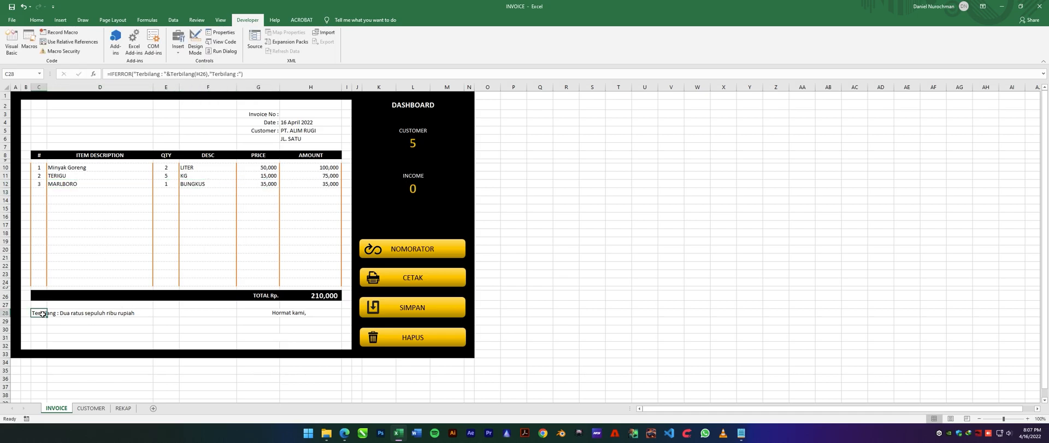
drag(42, 313, 129, 312)
click(71, 169)
click(97, 185)
click(103, 176)
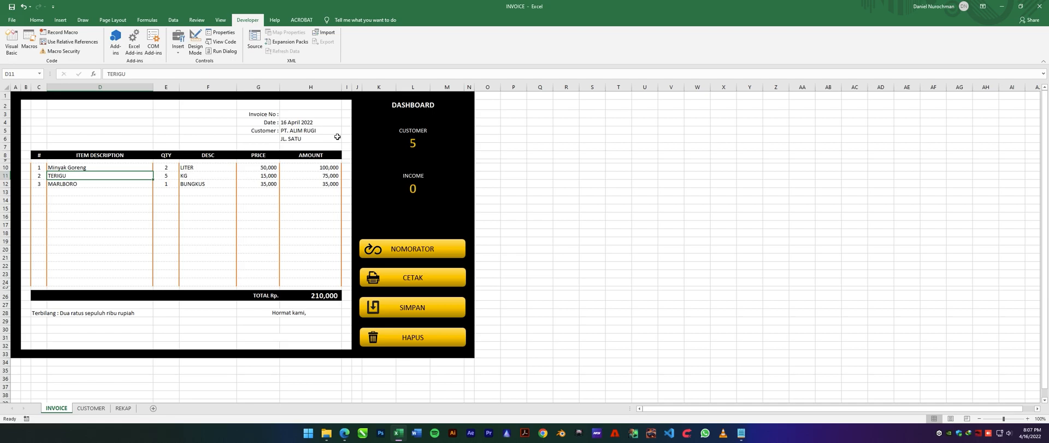
Step: Try different customers from the dropdown in the Customer cell H5, ending on PT. JAYA BERSAMA
click(332, 131)
click(345, 131)
click(322, 143)
click(345, 131)
click(322, 153)
click(345, 131)
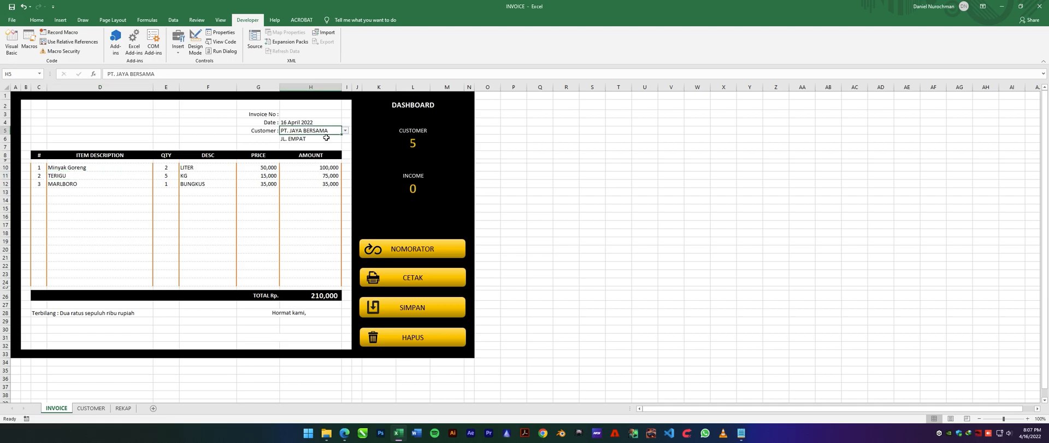